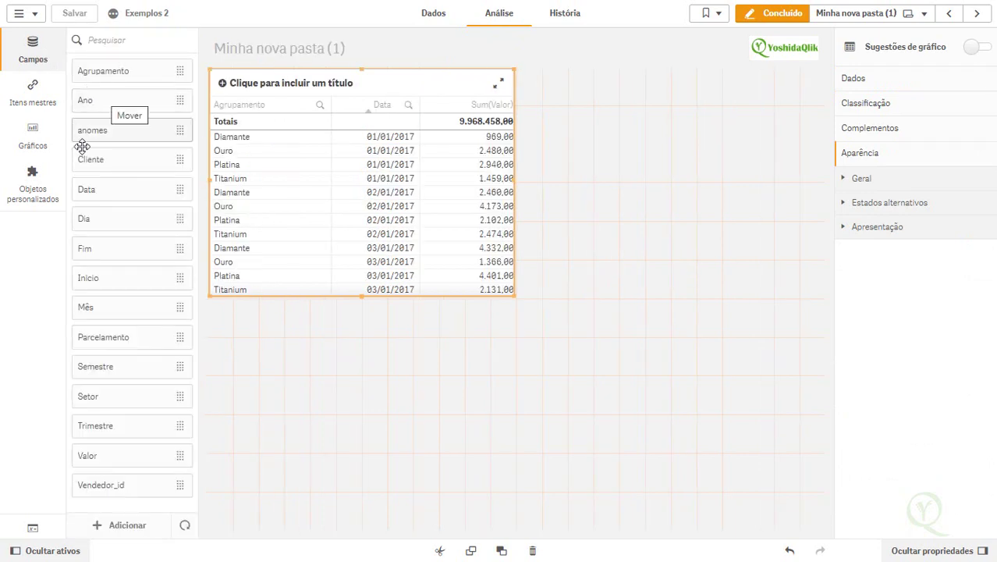
- Add the Setor field as a new column of the table on the sheet
{"action": "left_click_drag", "start_coordinate": [108, 406], "coordinate": [323, 201]}
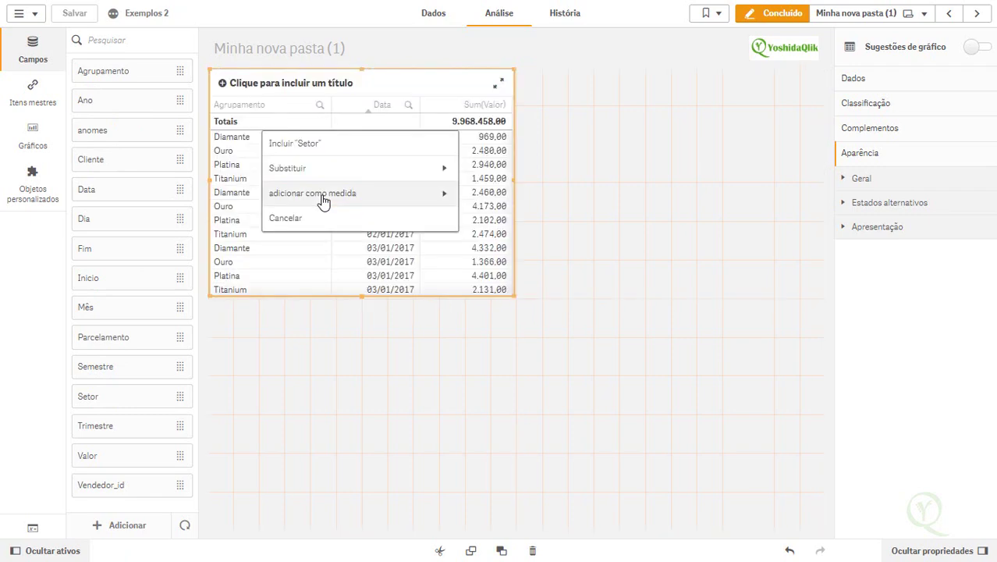
{"action": "left_click", "coordinate": [362, 146]}
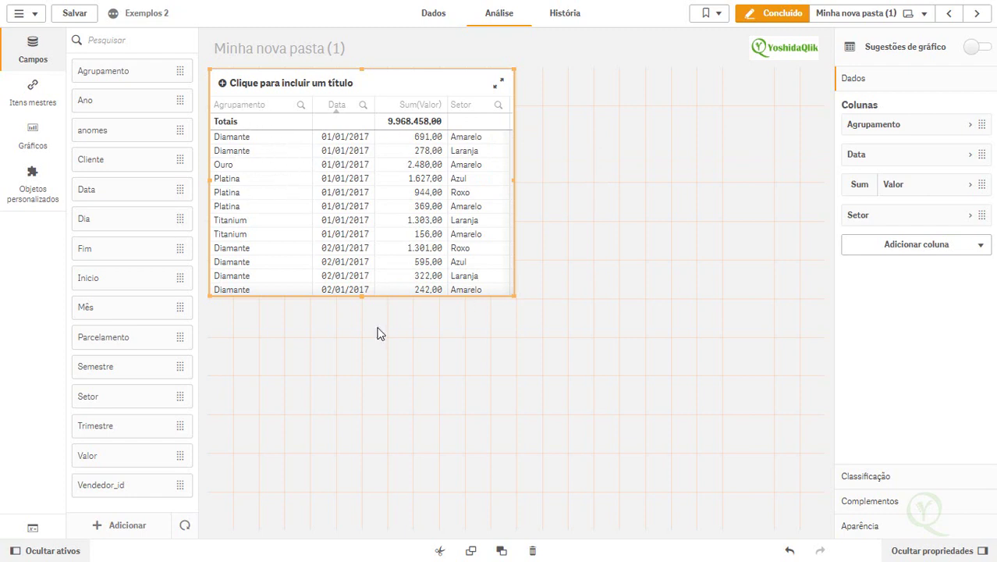
- Switch to Exemplo.xlsx in Excel and enter the headers Grupo in A1 and Setor_flag in B1 of the Flags sheet
{"action": "key", "text": "alt+Tab"}
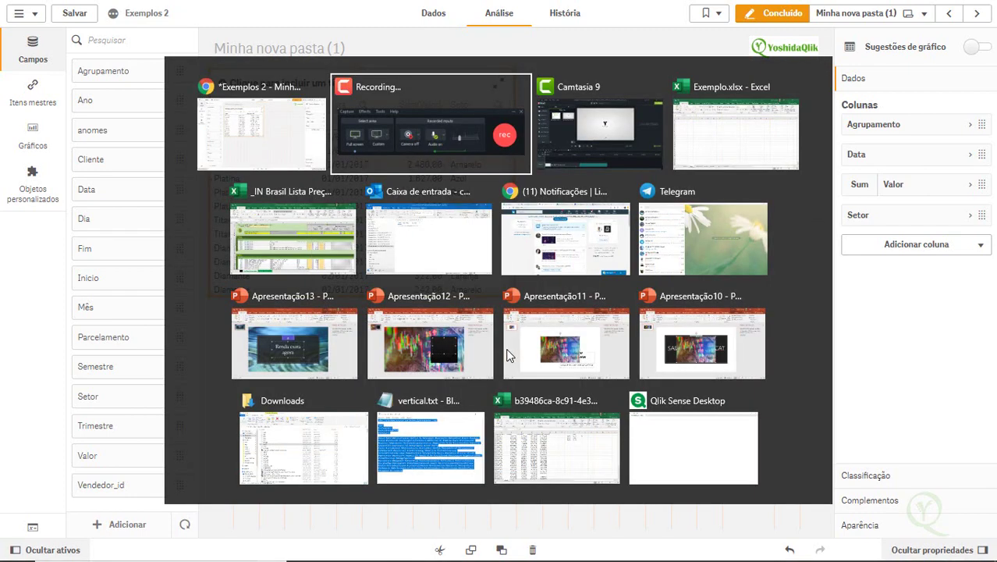
{"action": "key", "text": "Tab"}
{"action": "key", "text": "Tab"}
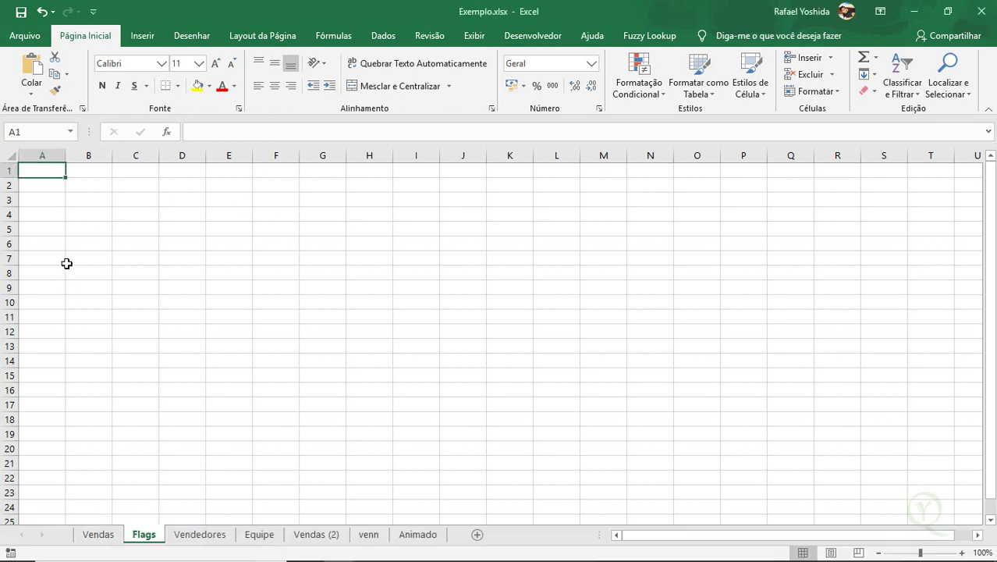
{"action": "type", "text": "Agru"}
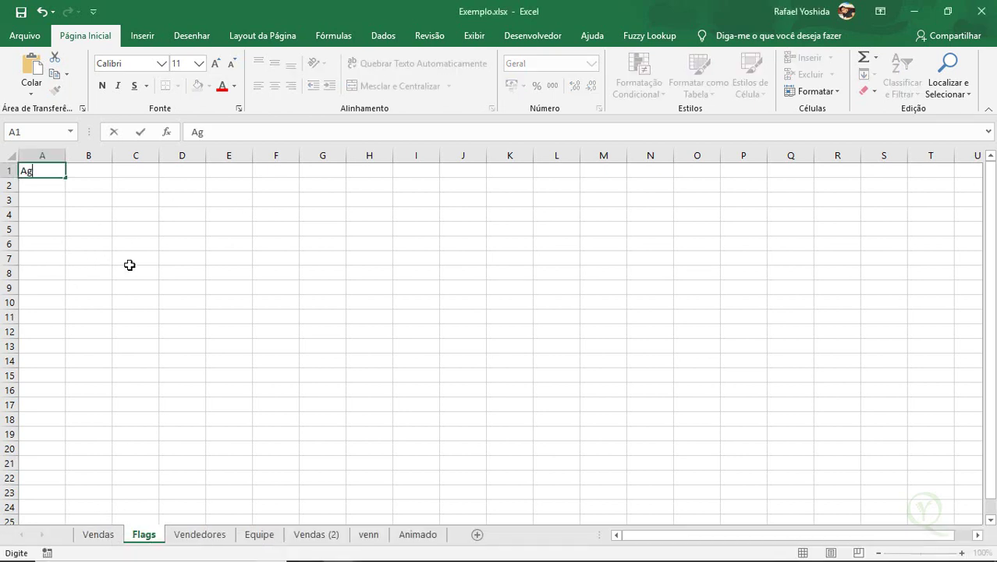
{"action": "key", "text": "BackSpace"}
{"action": "key", "text": "BackSpace"}
{"action": "key", "text": "BackSpace"}
{"action": "key", "text": "BackSpace"}
{"action": "type", "text": "Grupo"}
{"action": "key", "text": "Tab"}
{"action": "type", "text": "Se"}
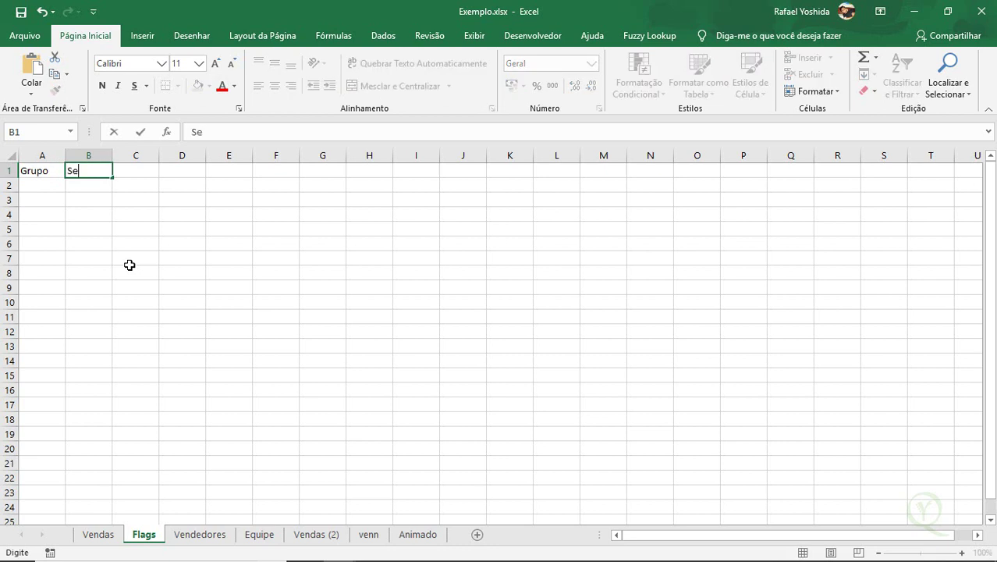
{"action": "type", "text": "to"}
{"action": "type", "text": "r_flag"}
{"action": "key", "text": "Return"}
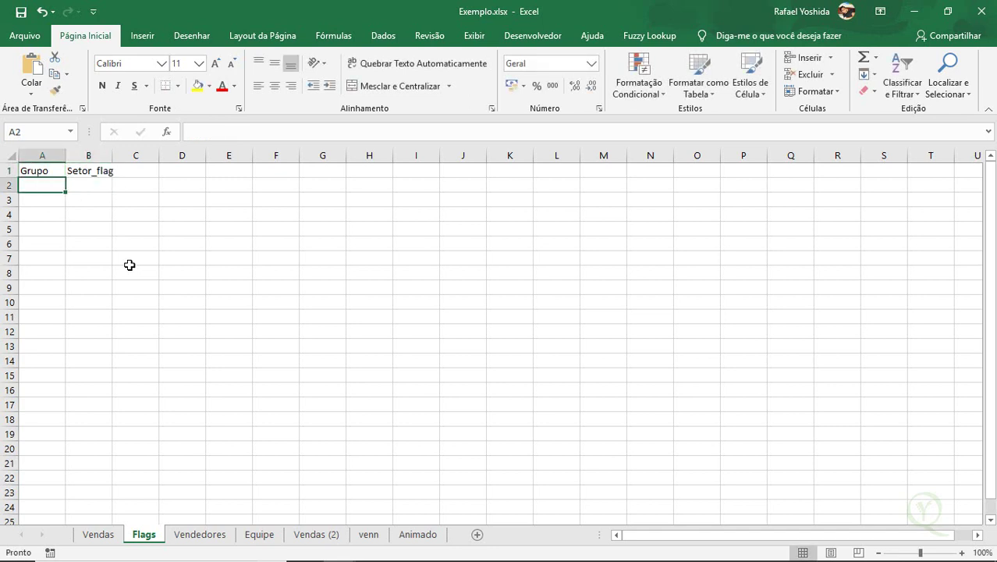
- Enter Diamante in A2 and Ouro in A3 under the Grupo header
{"action": "type", "text": "Diamante"}
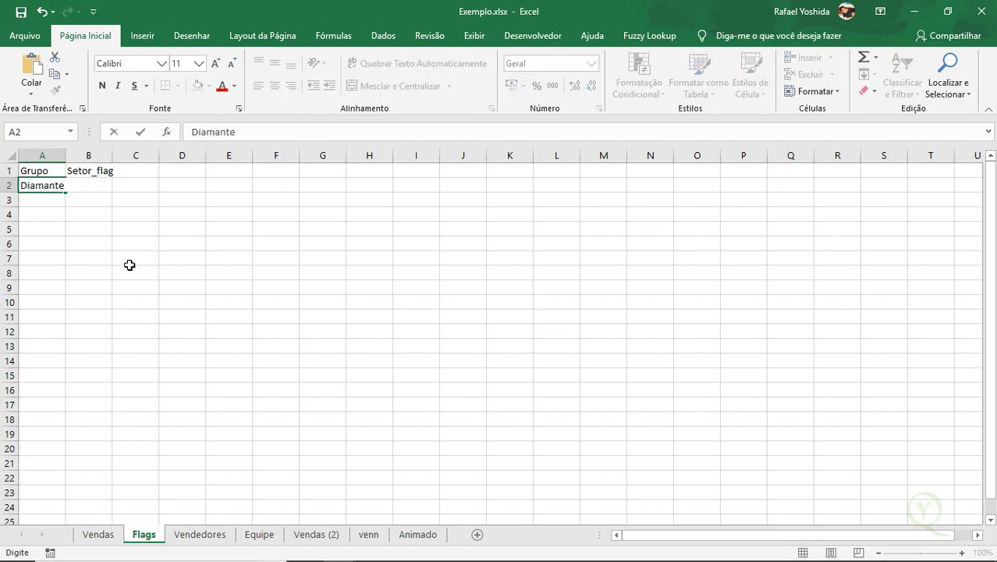
{"action": "key", "text": "Return"}
{"action": "type", "text": "Ouro"}
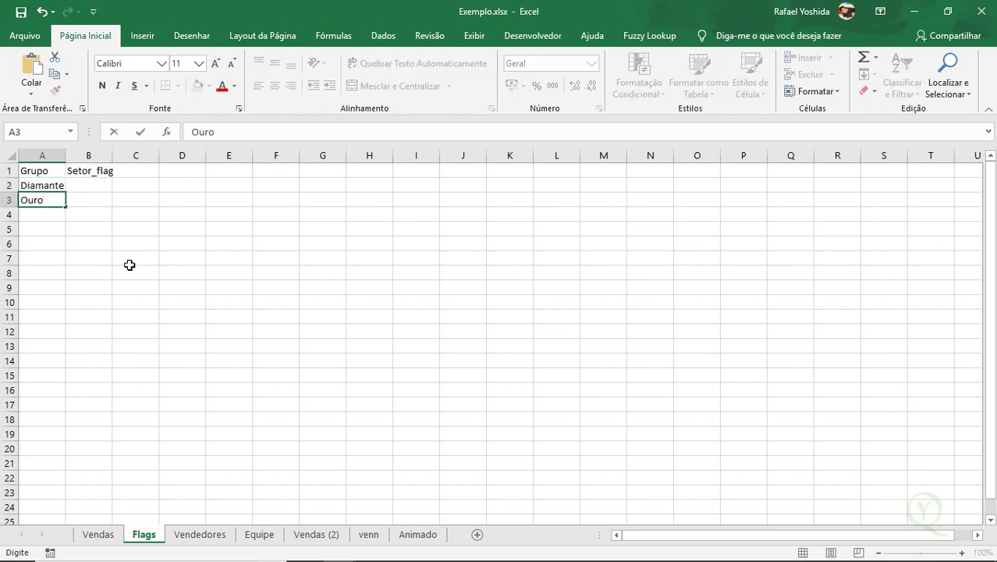
{"action": "key", "text": "Tab"}
- Enter Amarelo in B2 and Laranja in B3 under Setor_flag, and save the workbook
{"action": "key", "text": "Up"}
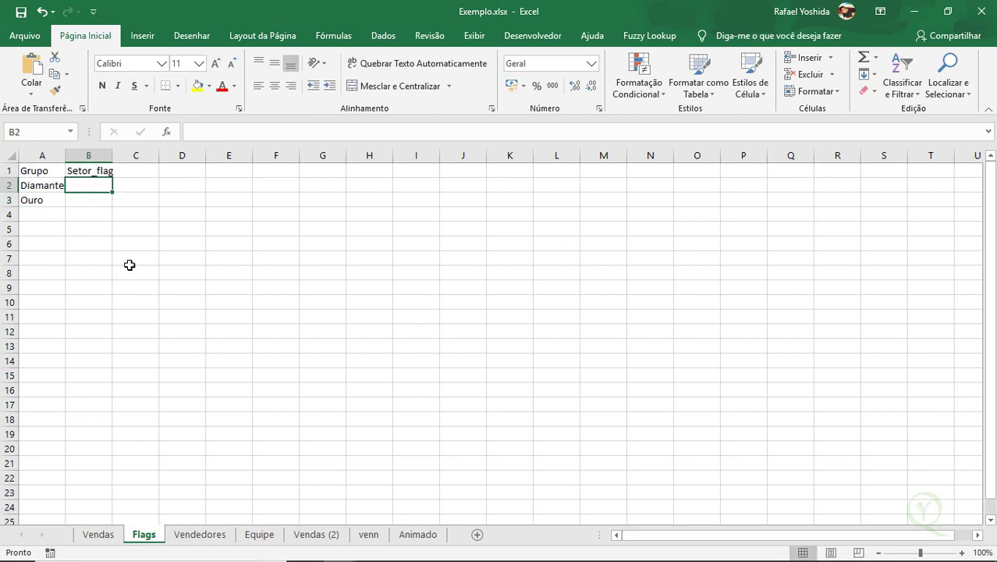
{"action": "type", "text": "Amarelo"}
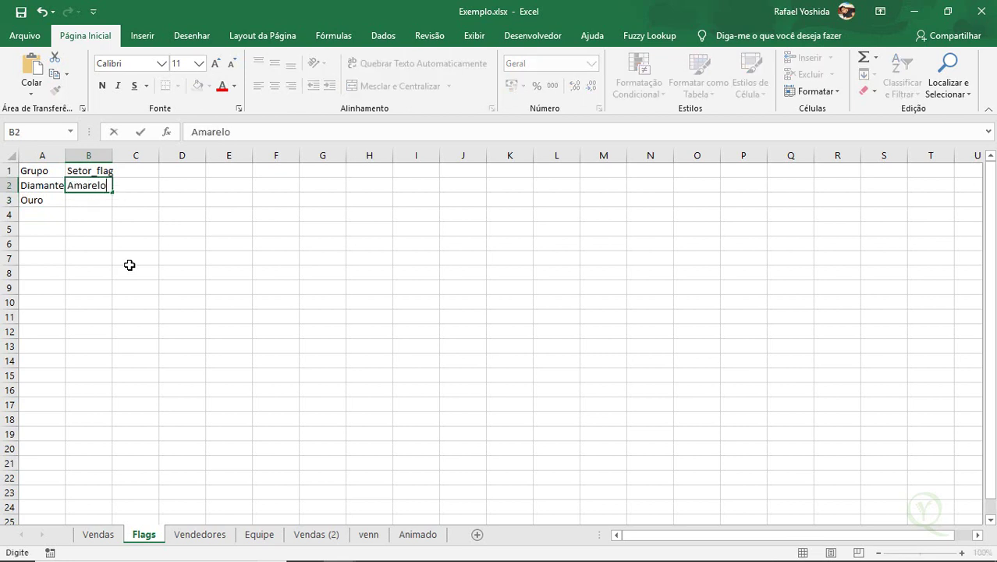
{"action": "key", "text": "Return"}
{"action": "key", "text": "Return"}
{"action": "key", "text": "Up"}
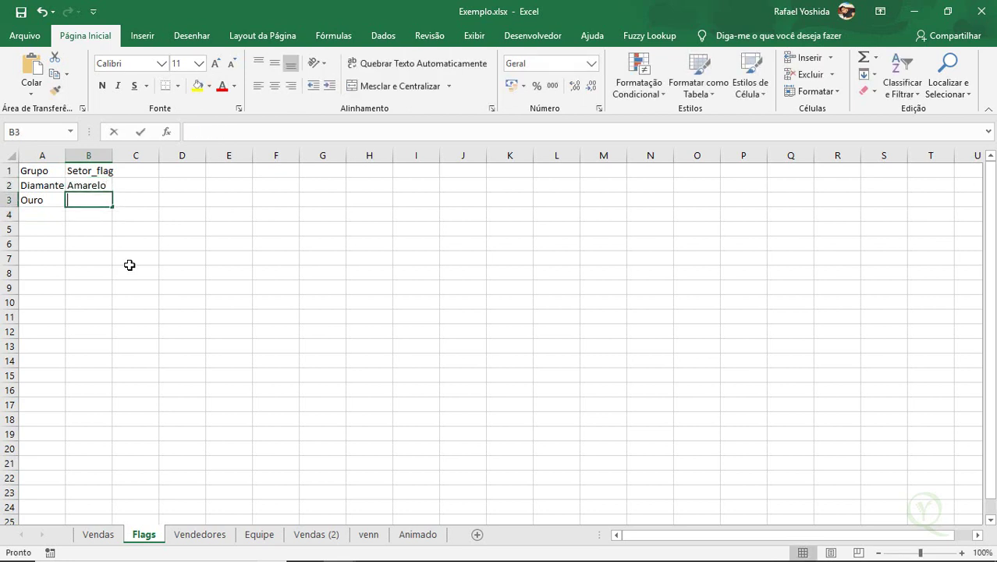
{"action": "type", "text": "Laranja"}
{"action": "key", "text": "Return"}
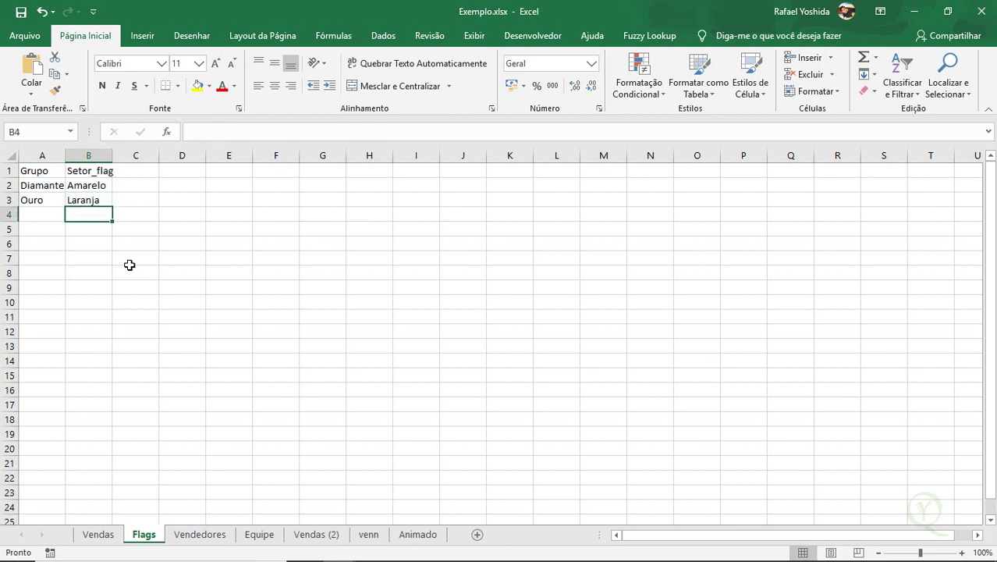
{"action": "key", "text": "ctrl+s"}
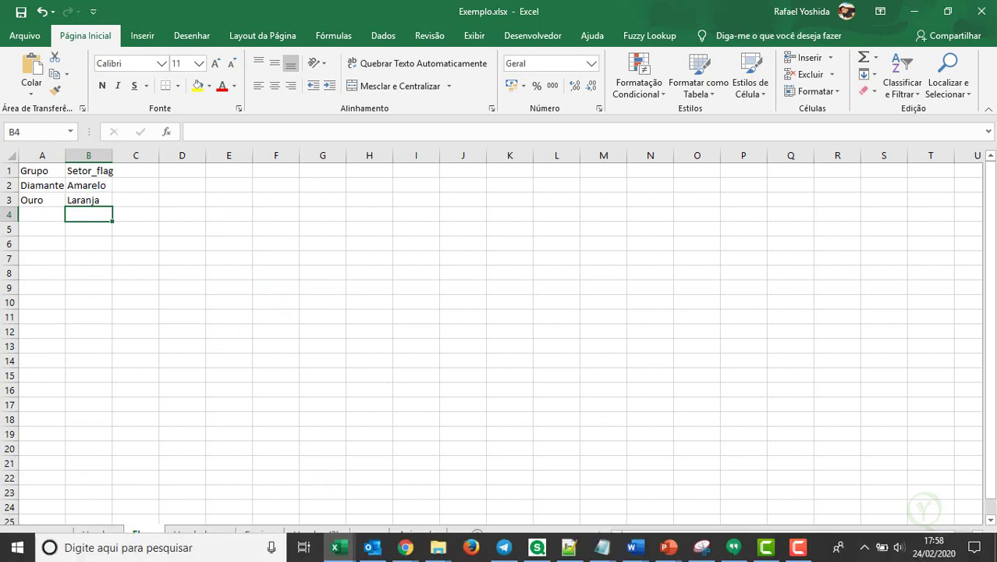
- Switch back to the Exemplos 2 app in Qlik Sense and open its data load script
{"action": "mouse_move", "coordinate": [415, 560]}
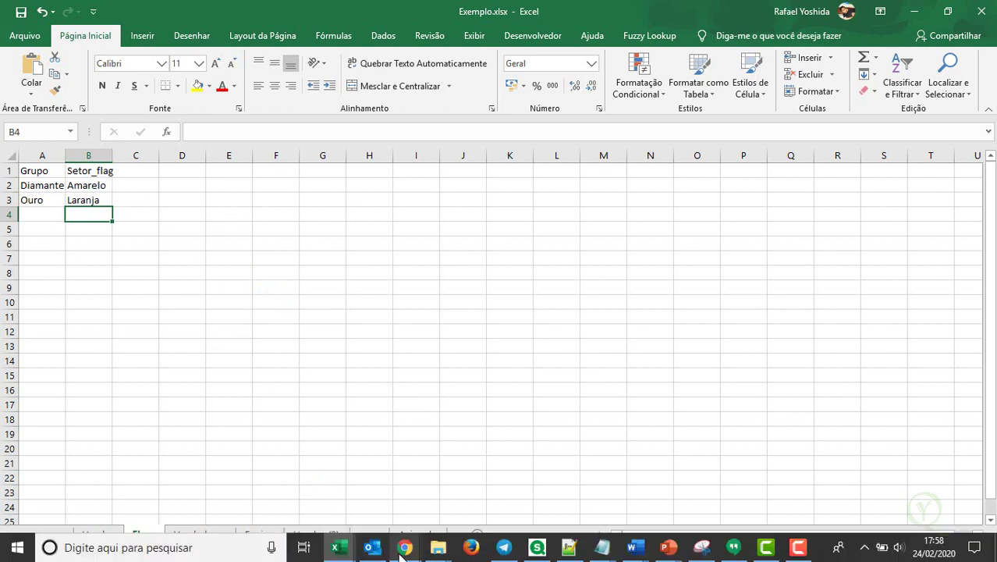
{"action": "left_click", "coordinate": [348, 492]}
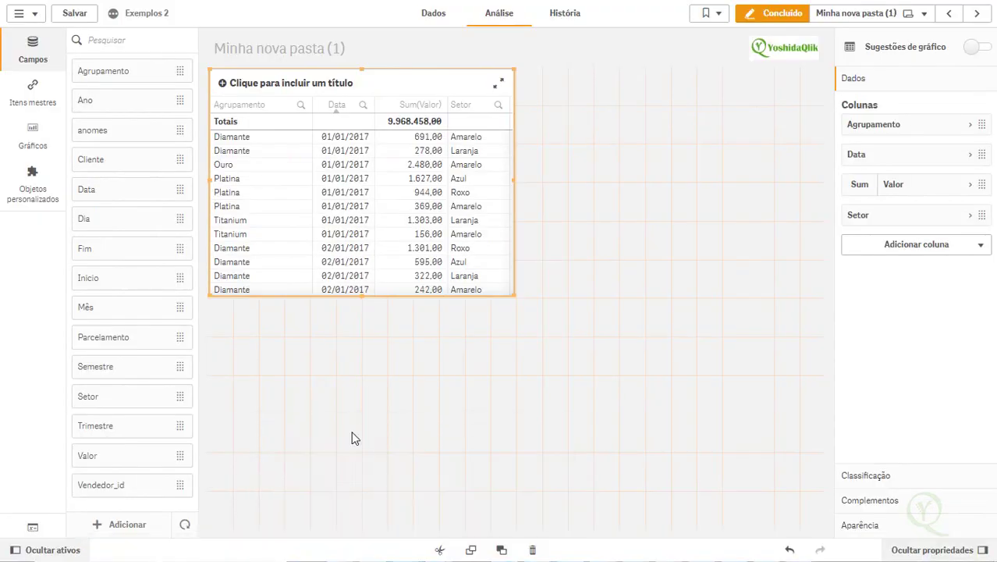
{"action": "left_click", "coordinate": [434, 16]}
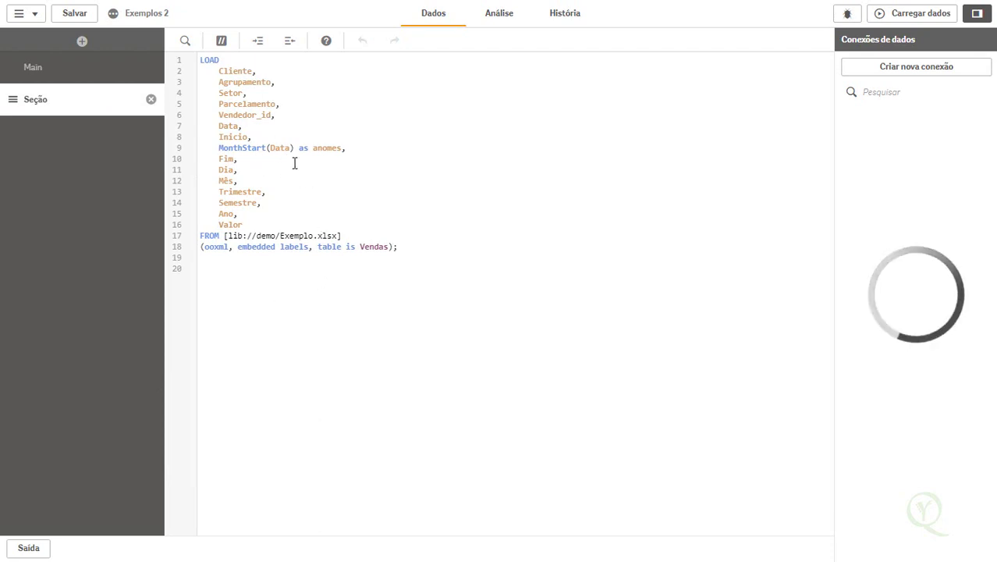
- Insert blank lines above the existing LOAD statement and add the table label flag_agrupamento: on the first line
{"action": "left_click", "coordinate": [329, 186]}
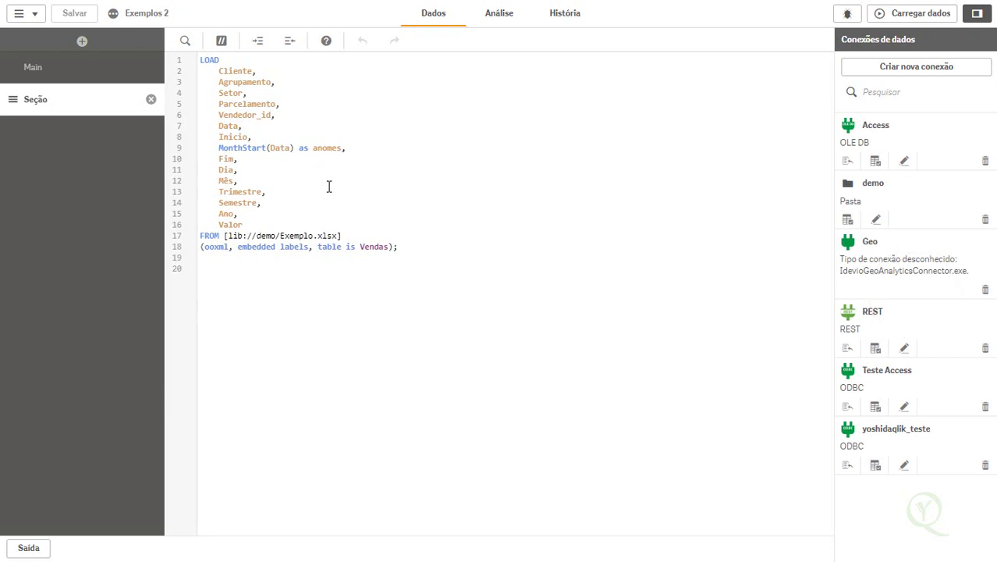
{"action": "key", "text": "ctrl+v"}
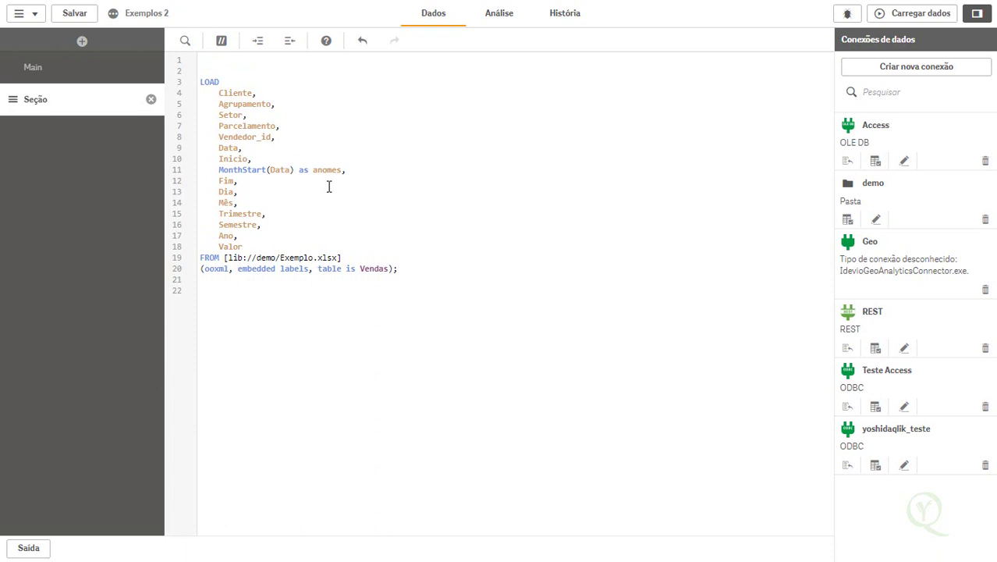
{"action": "key", "text": "Return"}
{"action": "key", "text": "Return"}
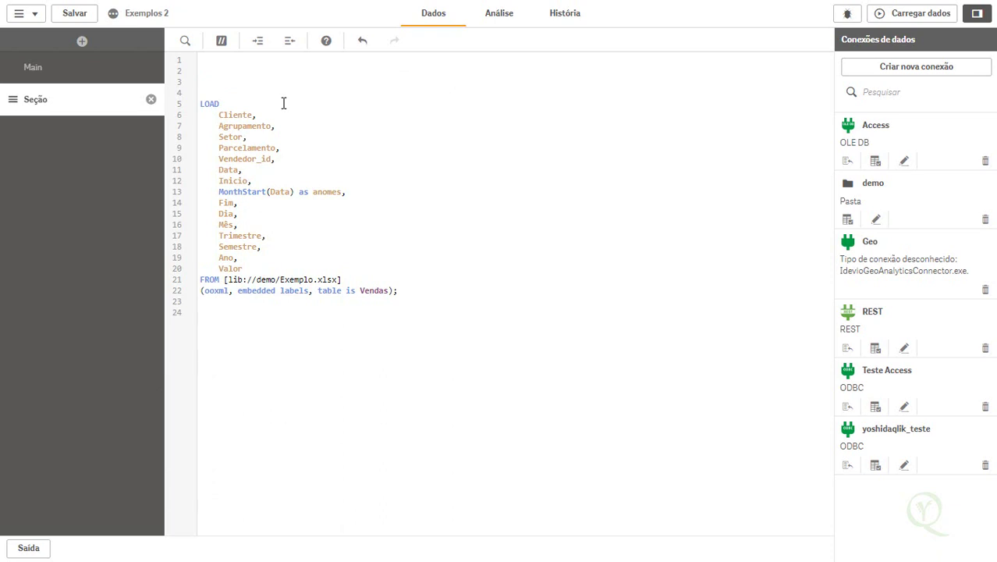
{"action": "type", "text": "flag_agrupamento:"}
{"action": "key", "text": "Return"}
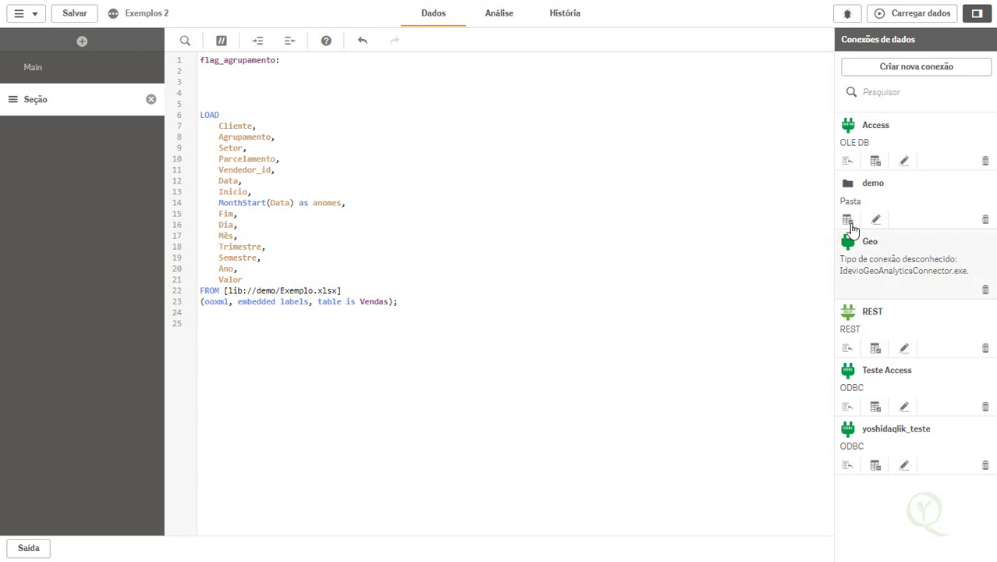
- Insert the load script for only the Flags table of Exemplo.xlsx from the demo connection under the flag_agrupamento label
{"action": "left_click", "coordinate": [847, 222]}
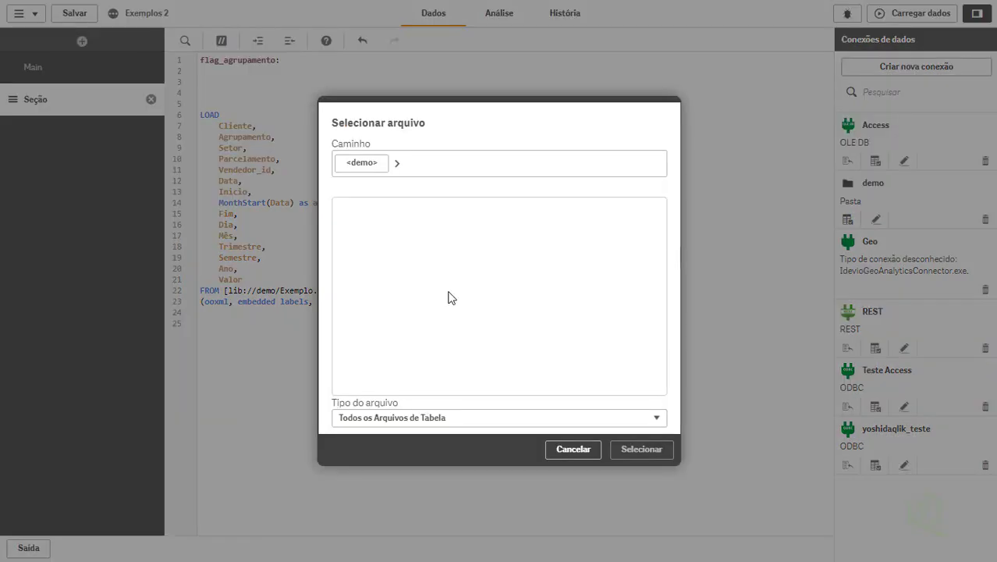
{"action": "scroll", "coordinate": [453, 324], "scroll_direction": "down", "scroll_amount": 3}
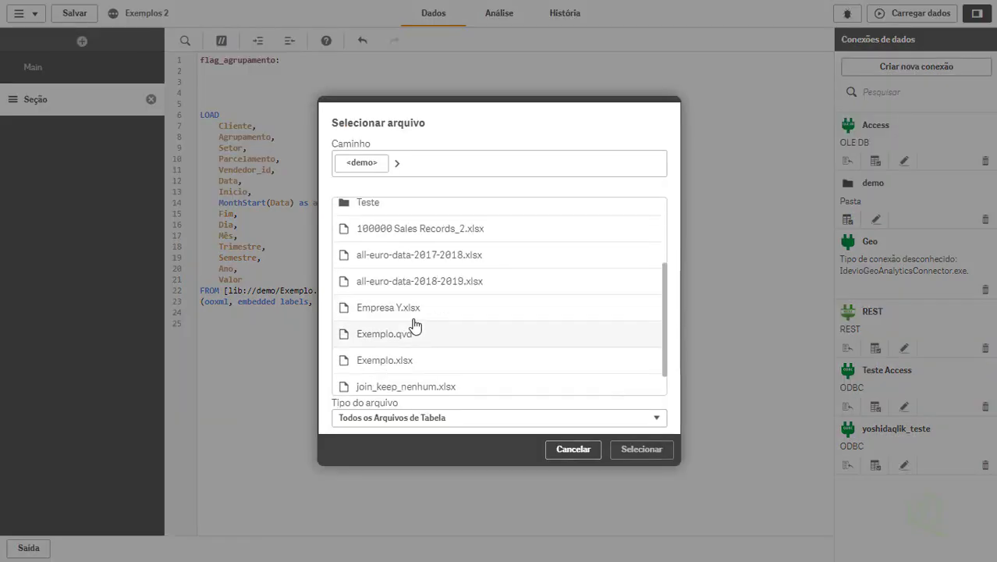
{"action": "double_click", "coordinate": [394, 365]}
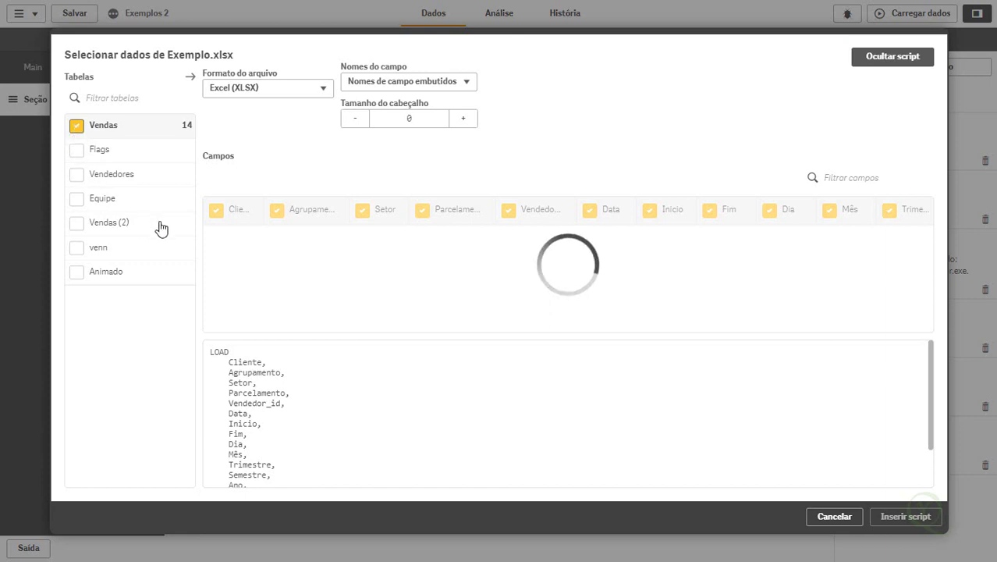
{"action": "left_click", "coordinate": [77, 150]}
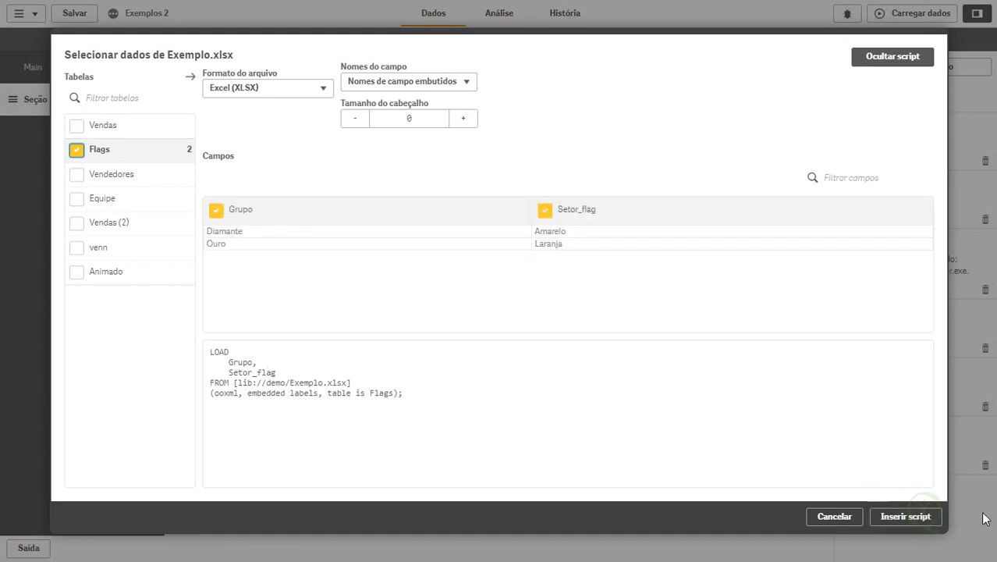
{"action": "left_click", "coordinate": [916, 522]}
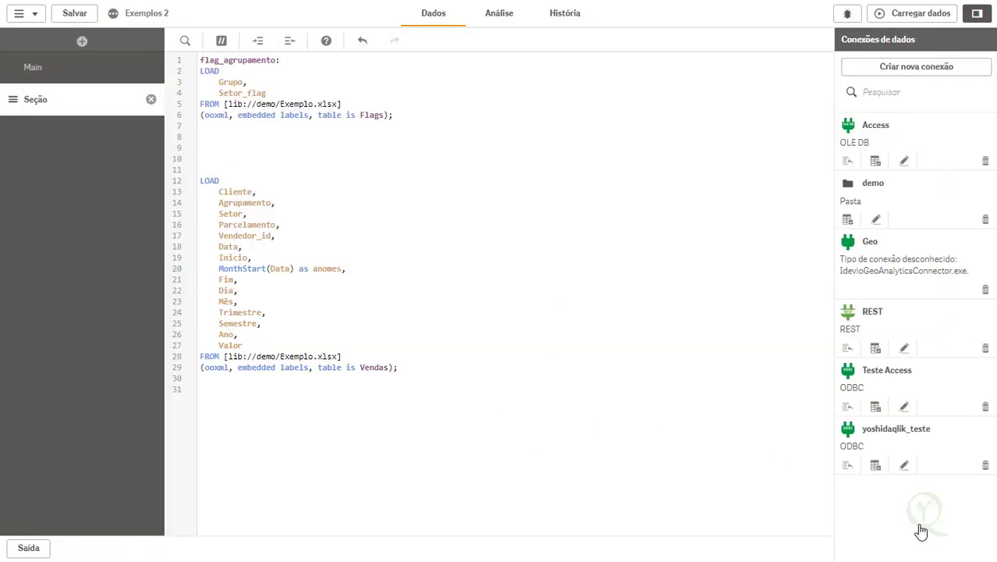
- Label the second LOAD statement with the table name Vendas:
{"action": "left_click", "coordinate": [213, 170]}
{"action": "type", "text": "Vendas:"}
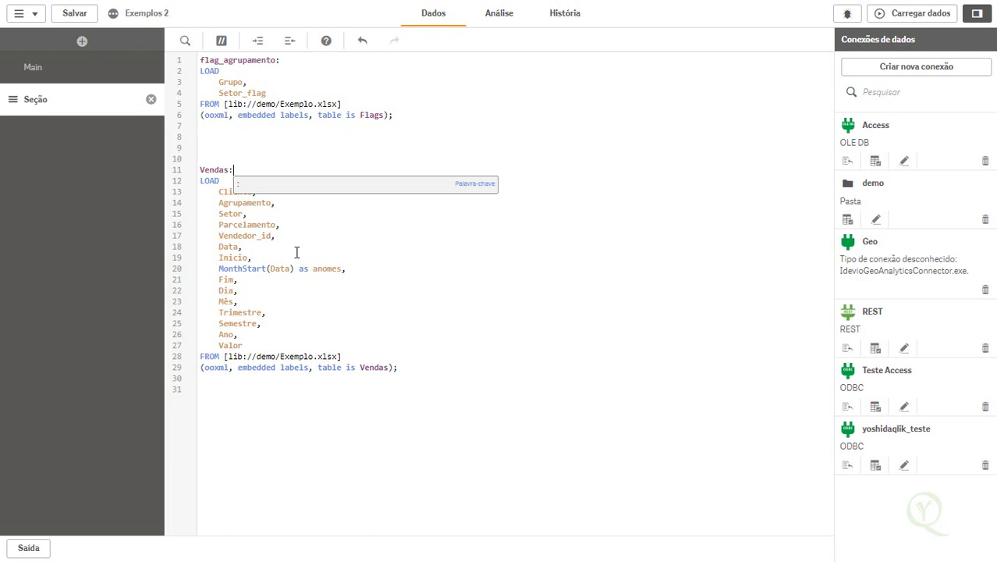
- Copy the Agrupamento field name in the Vendas load and add an Exists function template with field name and expression on a new line below it
{"action": "double_click", "coordinate": [247, 204]}
{"action": "key", "text": "ctrl+c"}
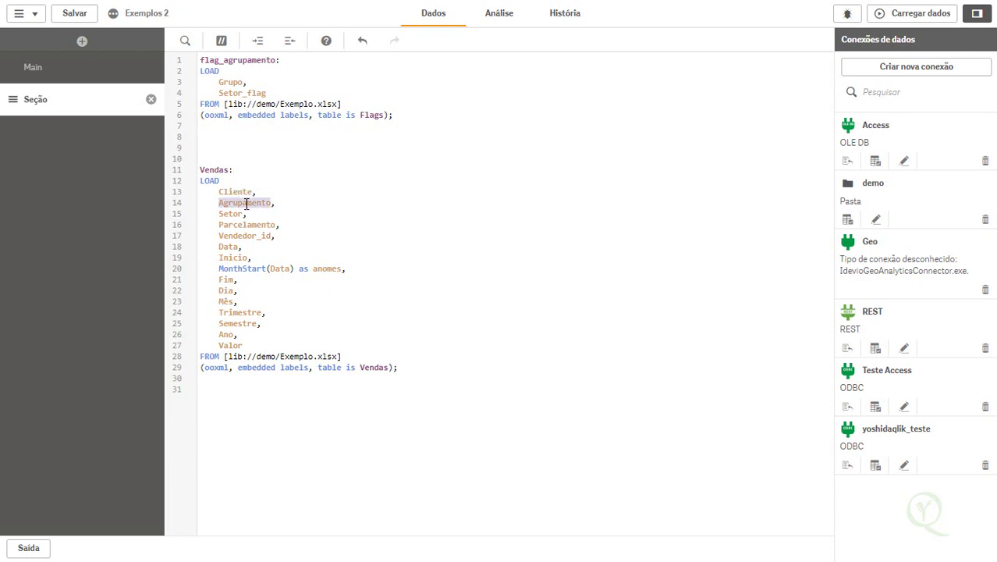
{"action": "left_click", "coordinate": [283, 204]}
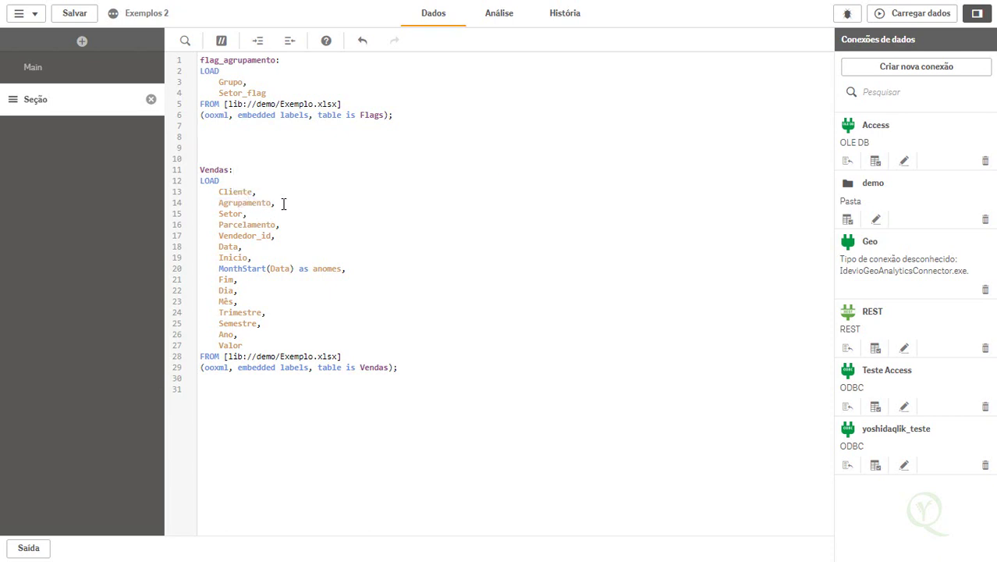
{"action": "key", "text": "Return"}
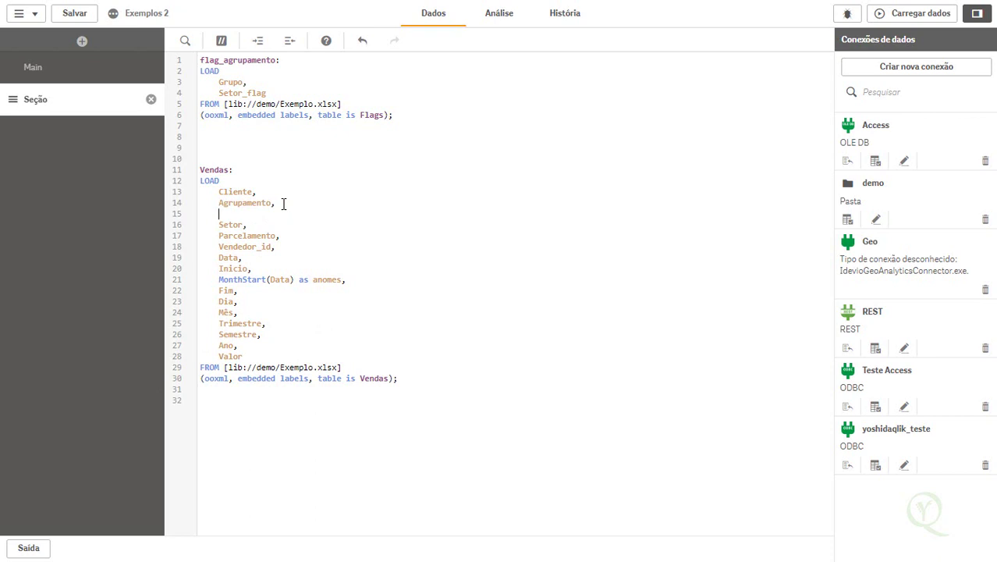
{"action": "type", "text": "Exi"}
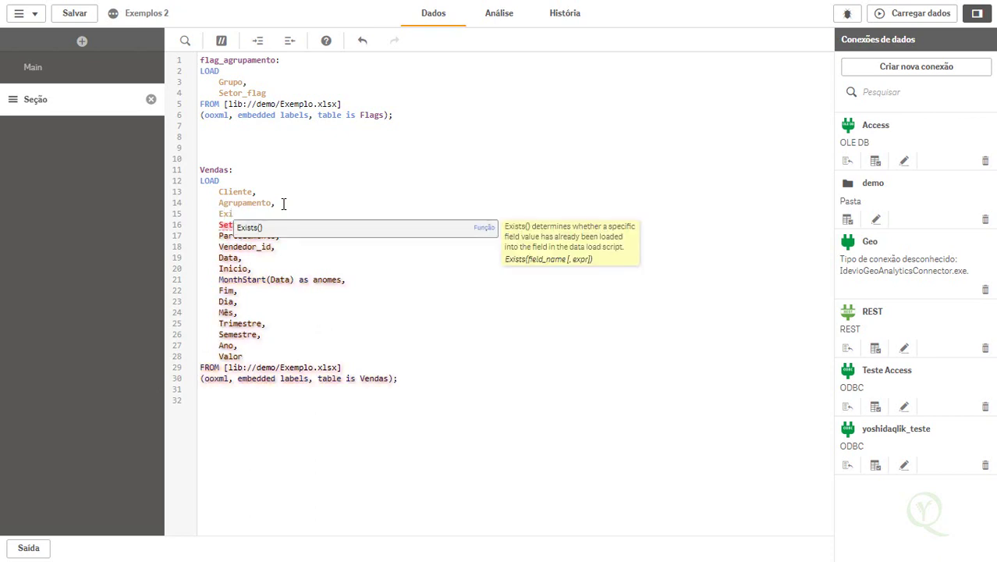
{"action": "key", "text": "Return"}
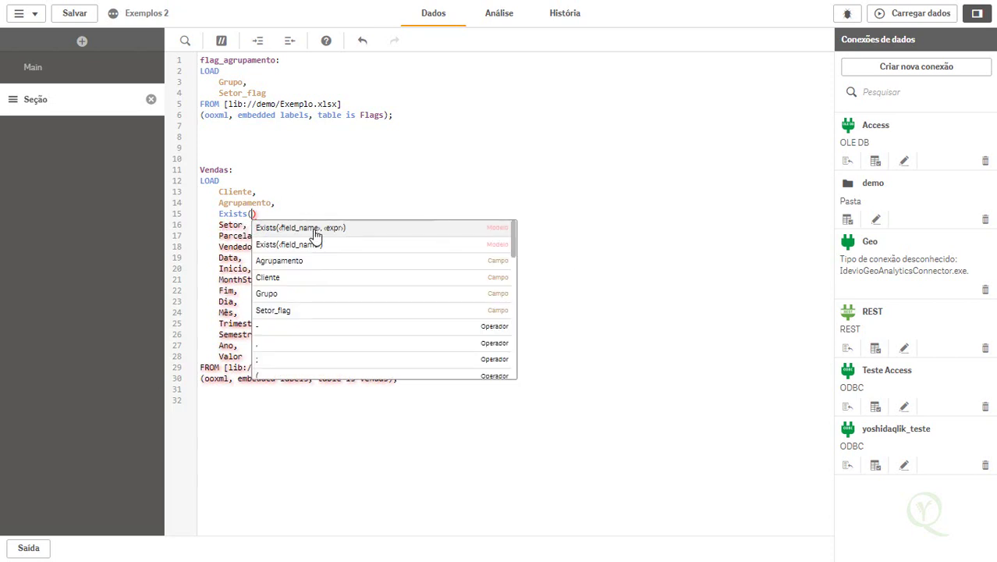
{"action": "left_click", "coordinate": [315, 228]}
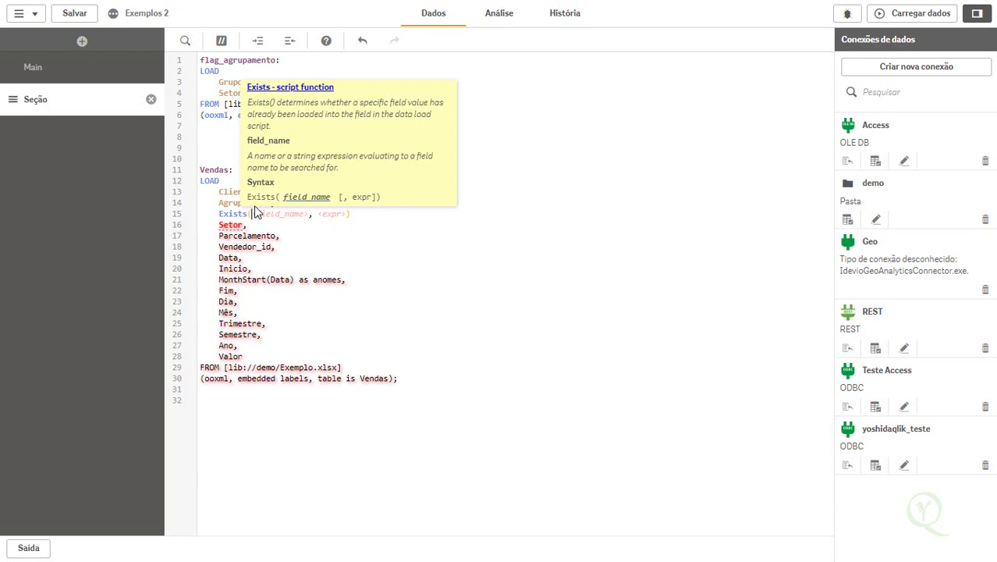
- Fill in the Exists function in the Vendas load with Grupo as the field name and Agrupamento as the expression
{"action": "double_click", "coordinate": [226, 82]}
{"action": "left_click", "coordinate": [259, 213]}
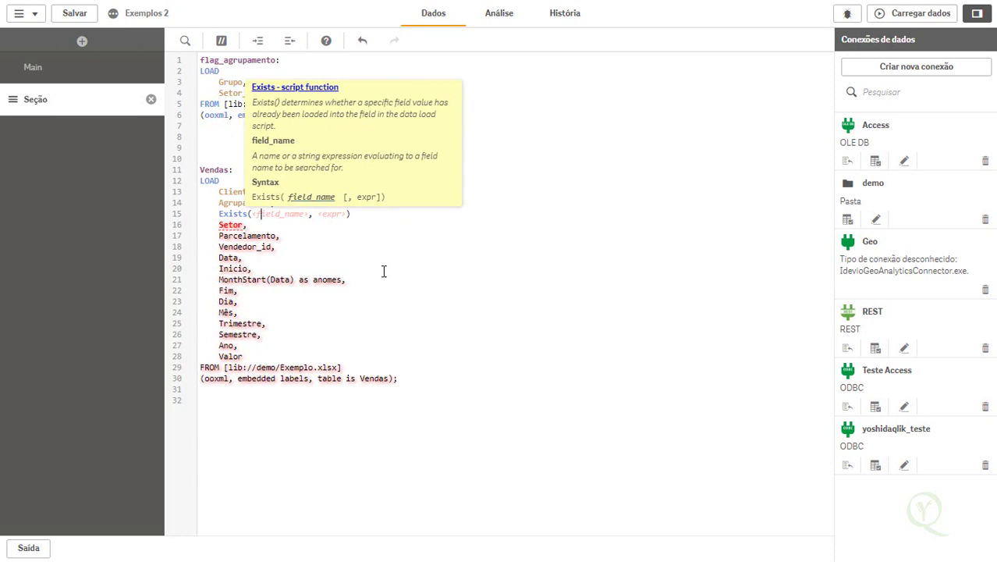
{"action": "type", "text": "Grupo"}
{"action": "double_click", "coordinate": [232, 201]}
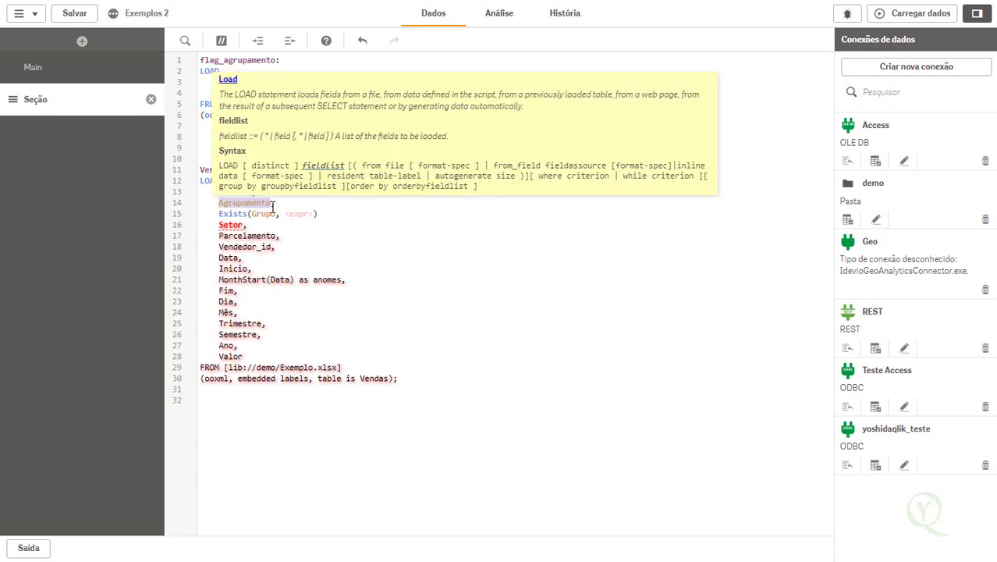
{"action": "left_click", "coordinate": [297, 213]}
{"action": "key", "text": "ctrl+v"}
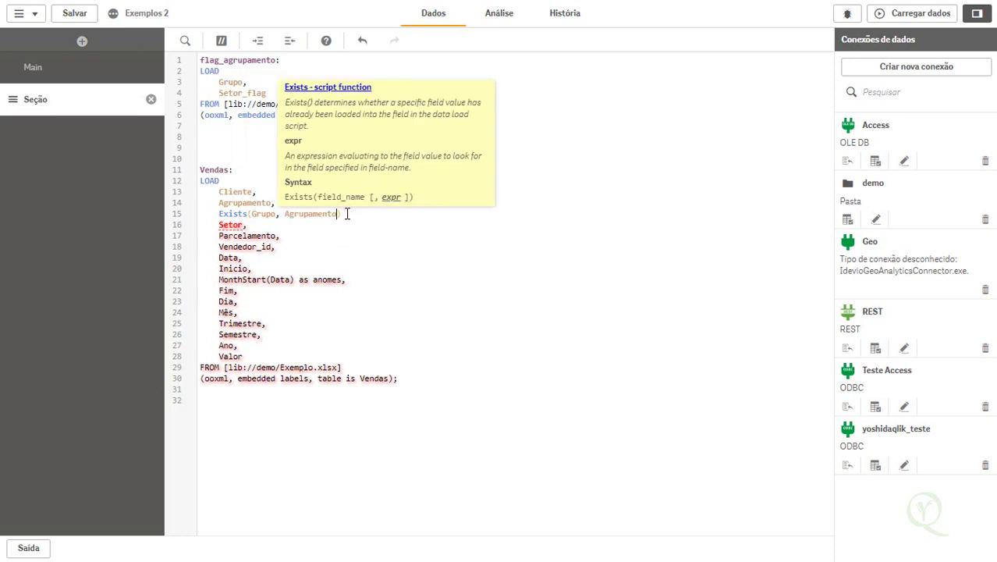
- Give the Exists(Grupo, Agrupamento) expression the alias Agrupamento_Flag and end the line with a comma
{"action": "left_click", "coordinate": [348, 213]}
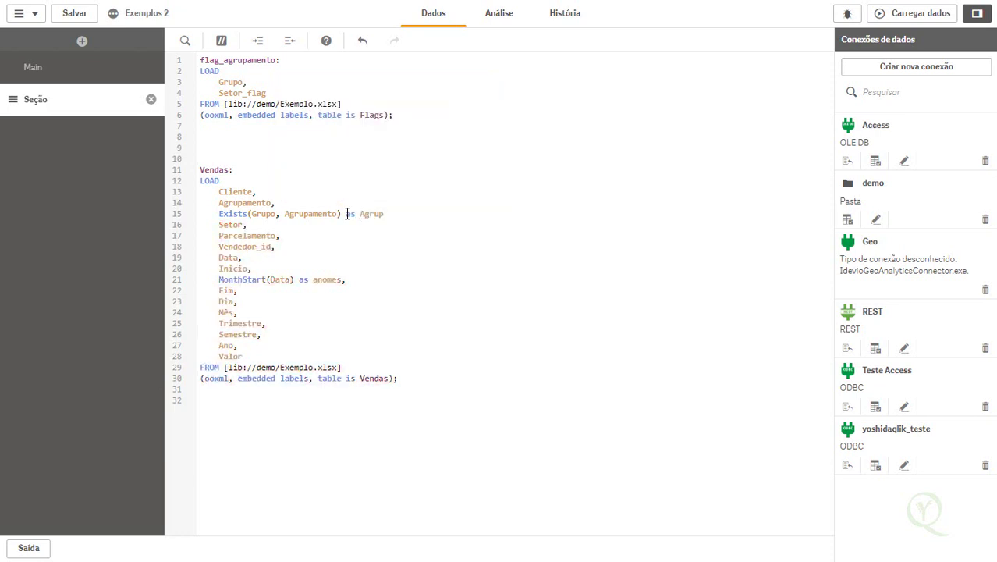
{"action": "type", "text": "as Agrupamento_"}
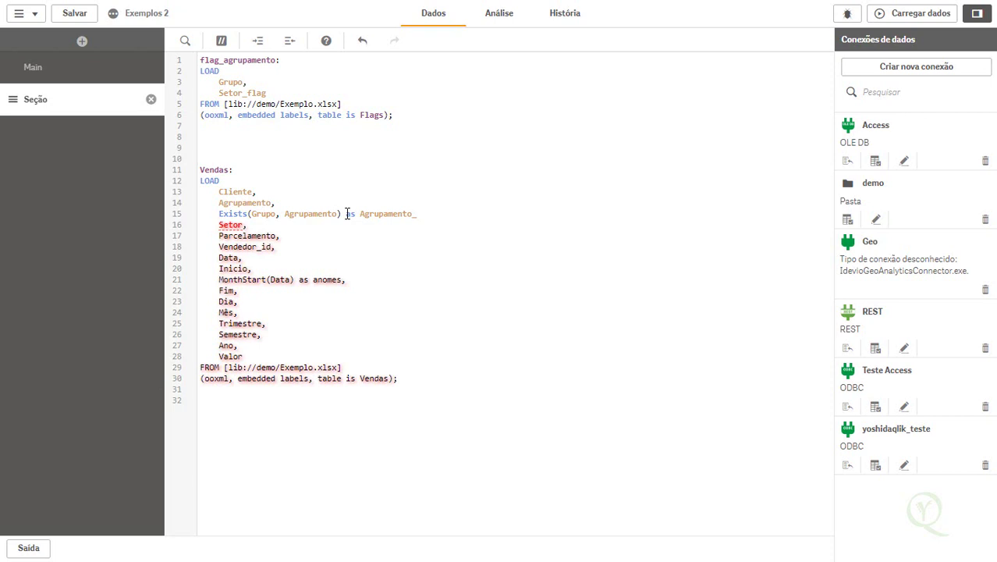
{"action": "type", "text": "Flag,"}
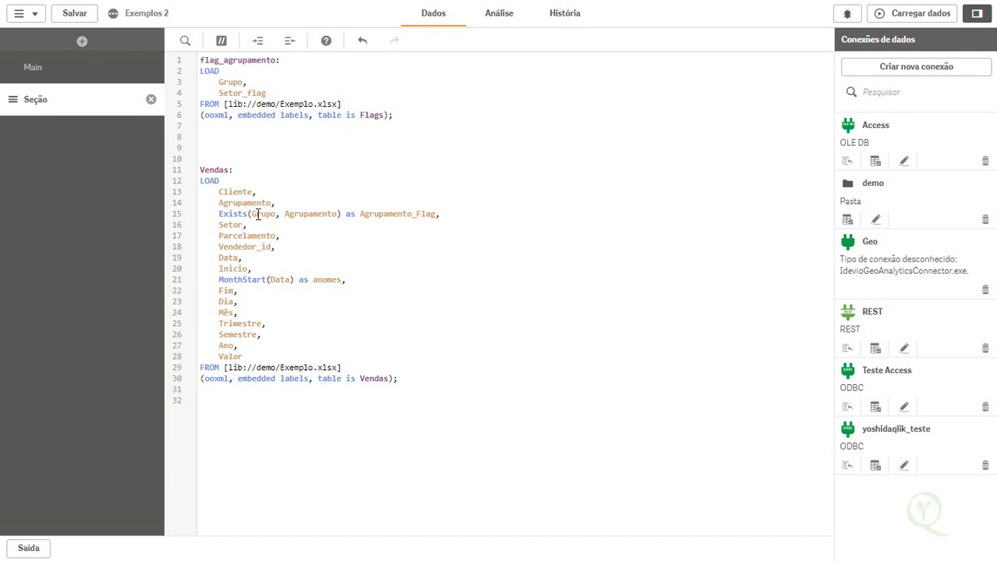
- Duplicate the Agrupamento_Flag Exists line onto a new line directly below the Setor field in the Vendas load
{"action": "double_click", "coordinate": [227, 84]}
{"action": "double_click", "coordinate": [309, 213]}
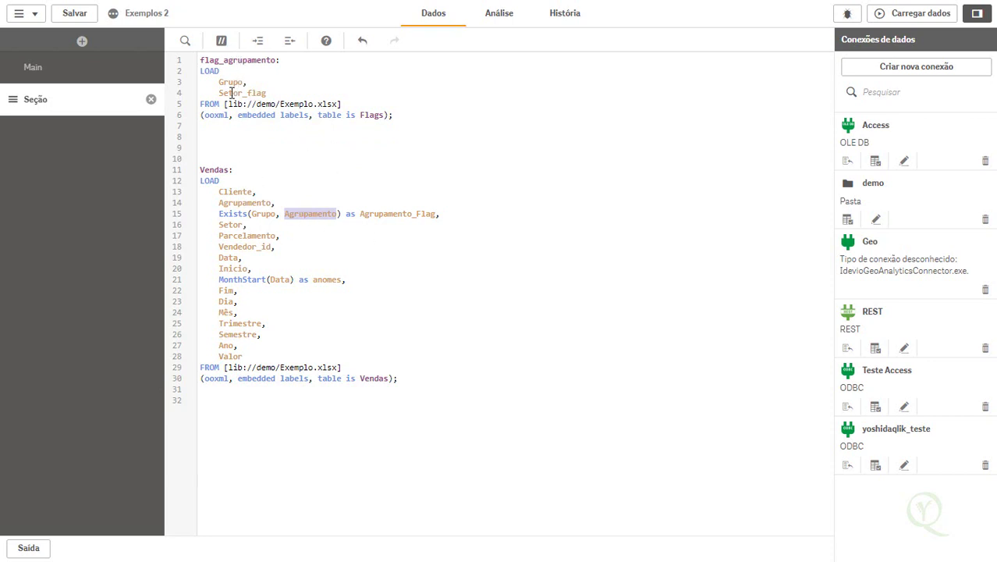
{"action": "left_click", "coordinate": [339, 213]}
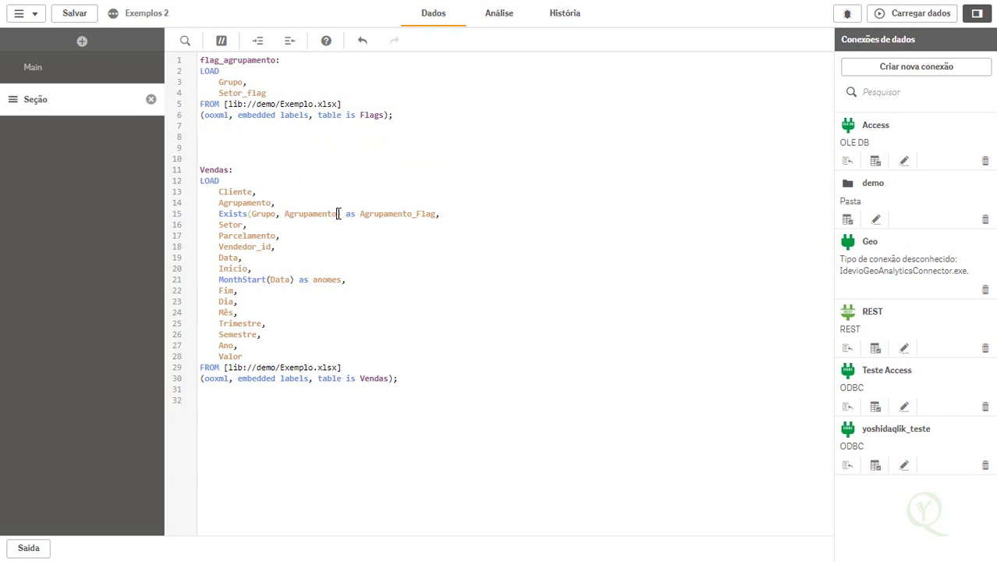
{"action": "key", "text": "Home"}
{"action": "key", "text": "shift+End"}
{"action": "key", "text": "ctrl+c"}
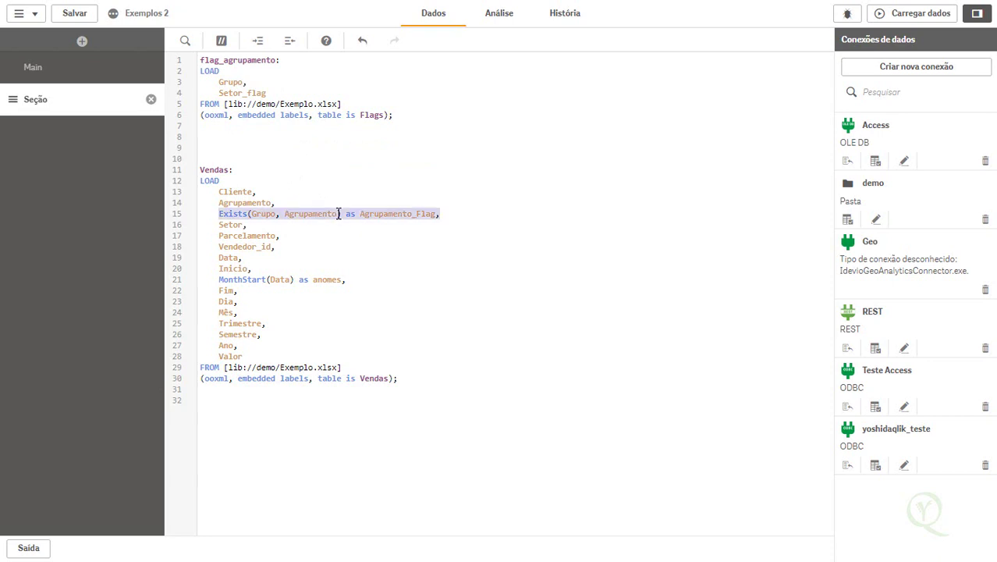
{"action": "left_click", "coordinate": [268, 225]}
{"action": "key", "text": "Return"}
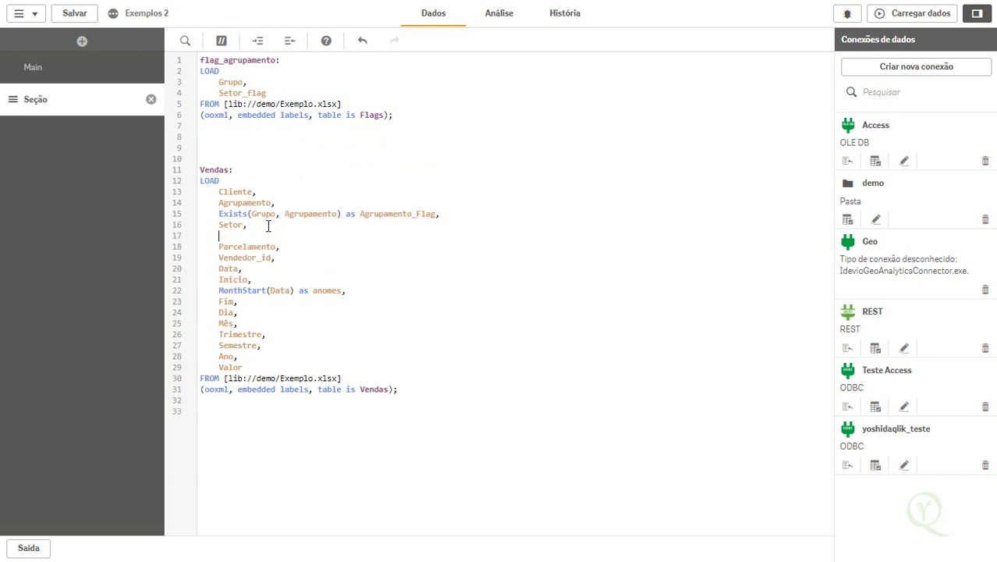
{"action": "key", "text": "ctrl+v"}
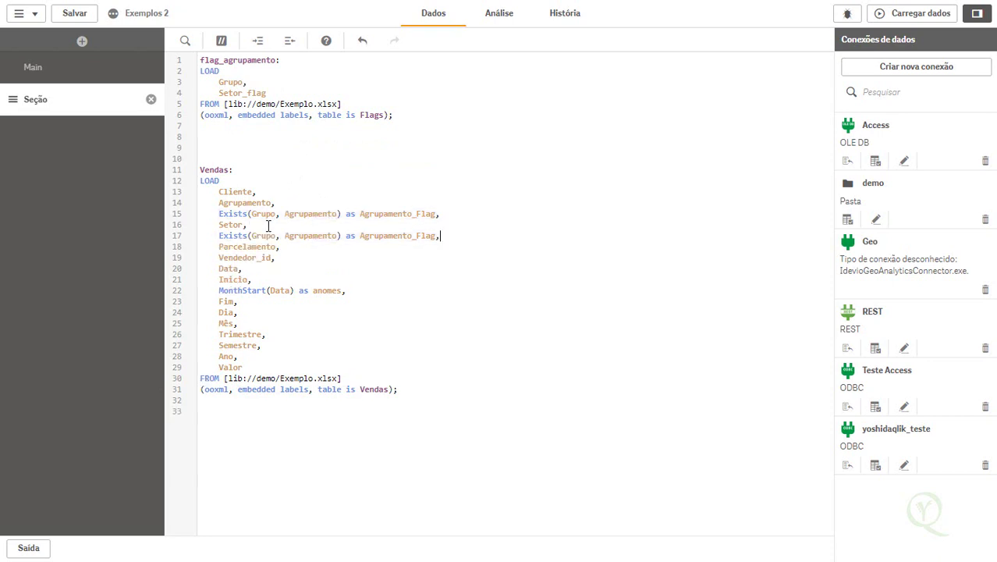
- Change the arguments of the copied Exists function below Setor to Setor_flag and Setor
{"action": "double_click", "coordinate": [249, 92]}
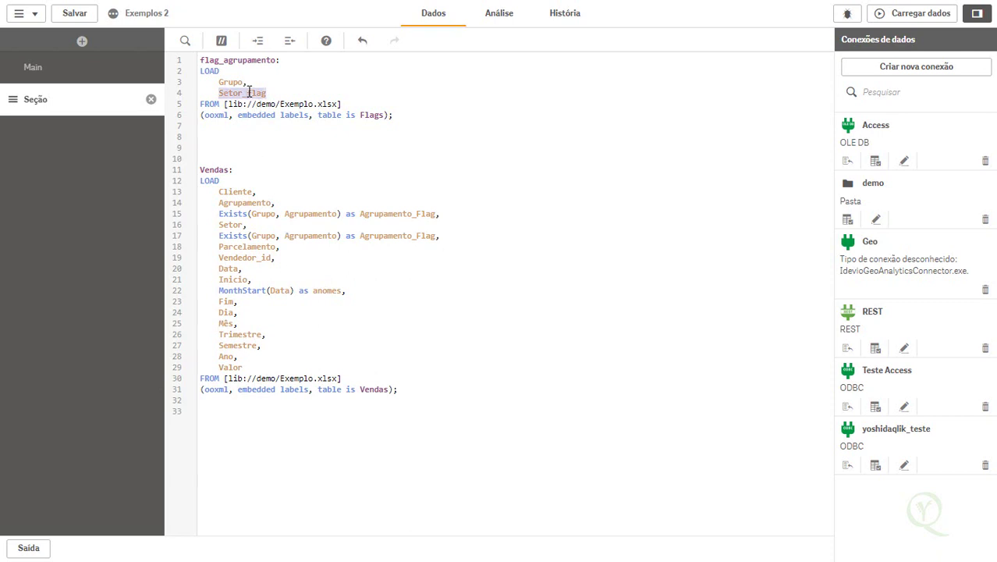
{"action": "double_click", "coordinate": [263, 237]}
{"action": "type", "text": "Setor_flag"}
{"action": "double_click", "coordinate": [321, 234]}
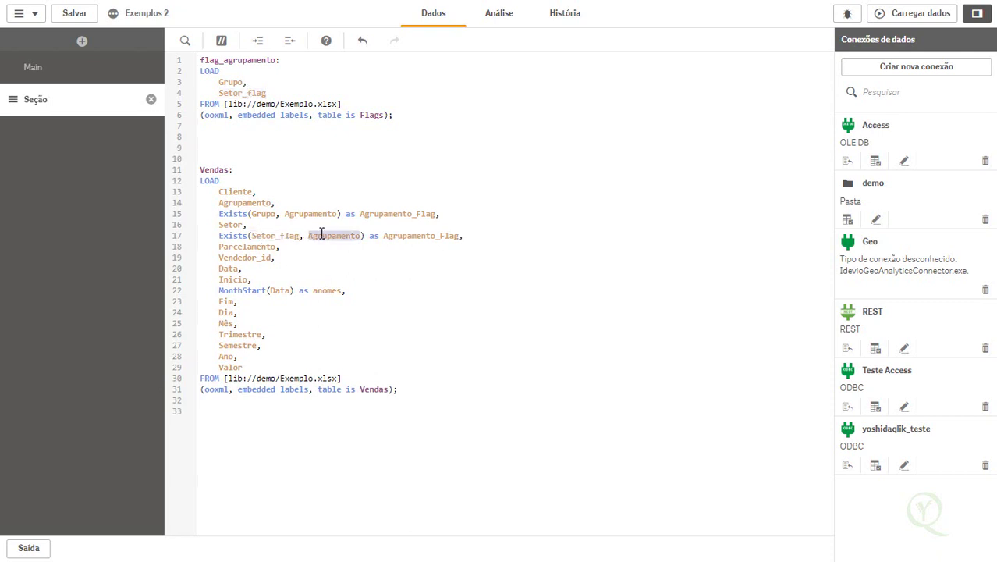
{"action": "type", "text": "Setor"}
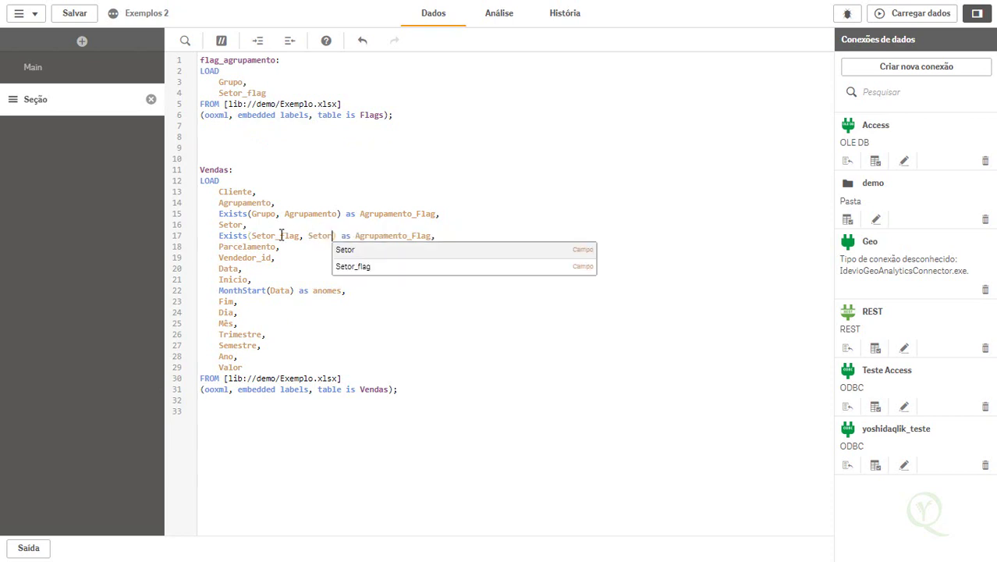
- Rename the alias of the Exists(Setor_flag, Setor) expression to Setor_Flag
{"action": "double_click", "coordinate": [242, 93]}
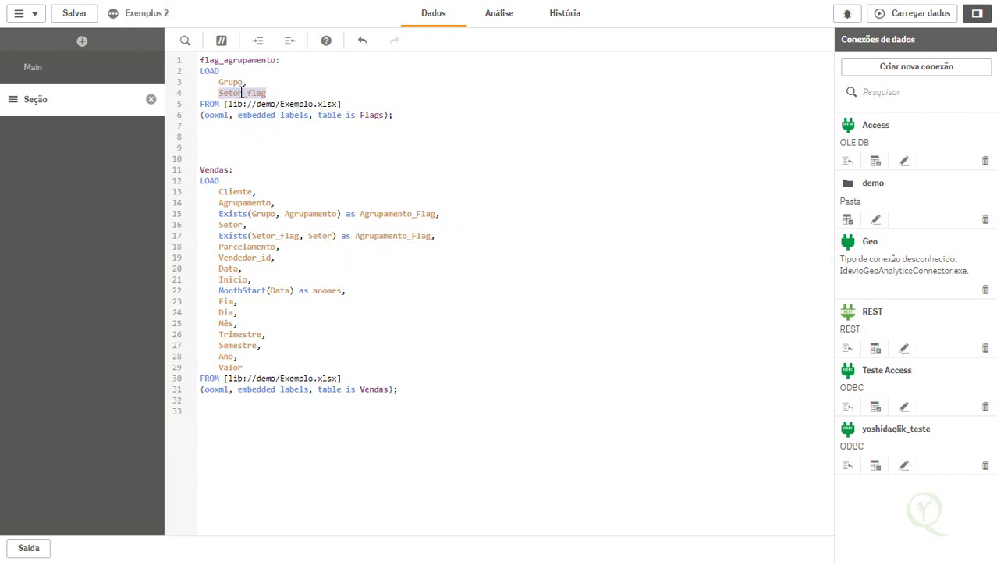
{"action": "double_click", "coordinate": [318, 237]}
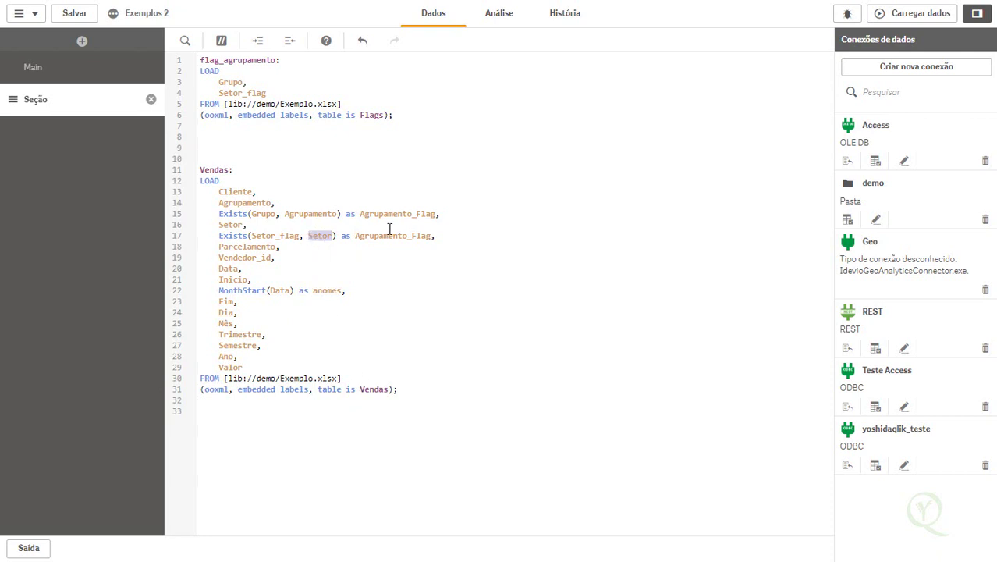
{"action": "left_click", "coordinate": [603, 333]}
{"action": "type", "text": "Setor"}
{"action": "key", "text": "Escape"}
- Add the statement Drop table flag_agrupamento; below the Vendas load and run the data load
{"action": "double_click", "coordinate": [256, 59]}
{"action": "key", "text": "ctrl+c"}
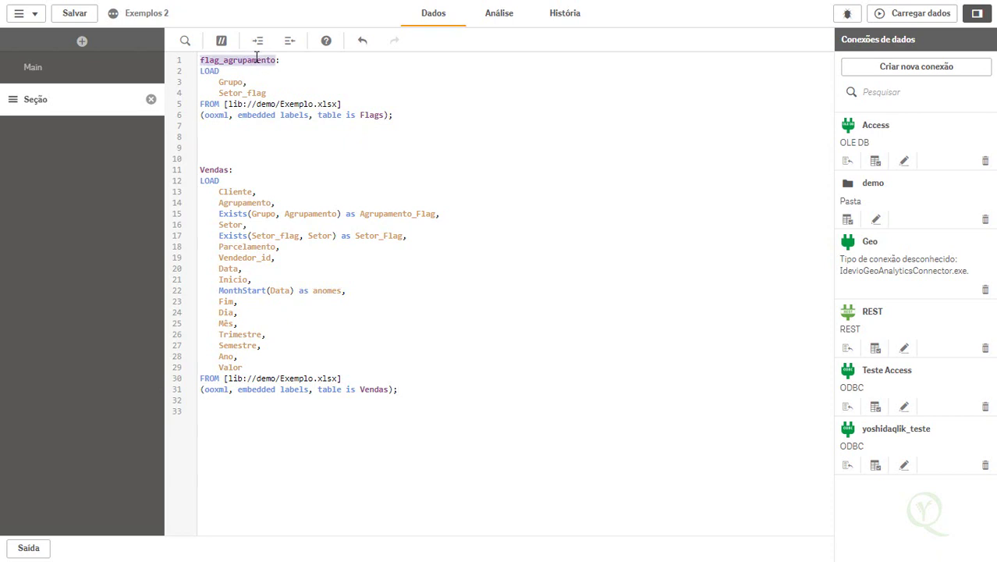
{"action": "left_click", "coordinate": [407, 388]}
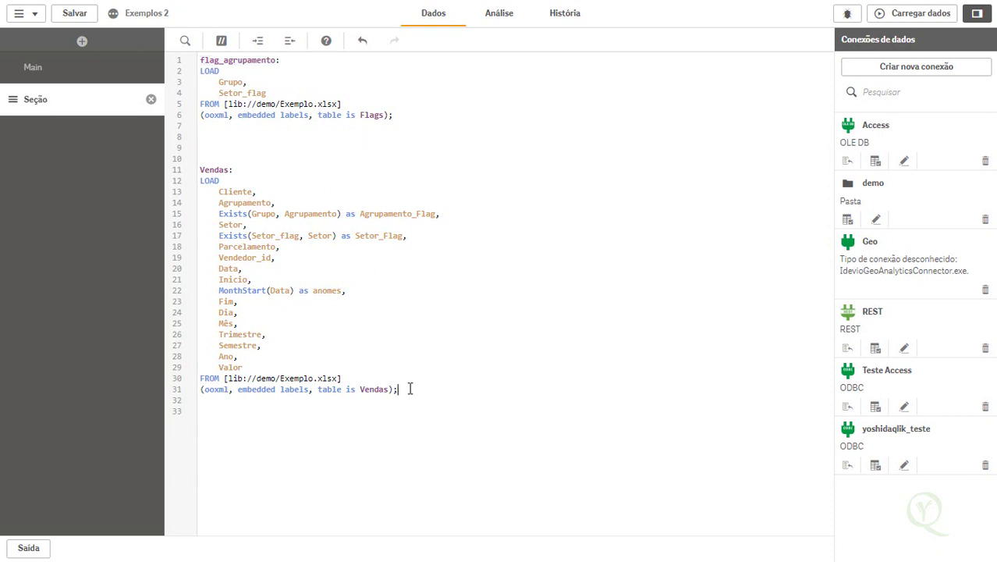
{"action": "key", "text": "Return"}
{"action": "key", "text": "Return"}
{"action": "type", "text": "Drop table"}
{"action": "key", "text": "ctrl+v"}
{"action": "type", "text": ";"}
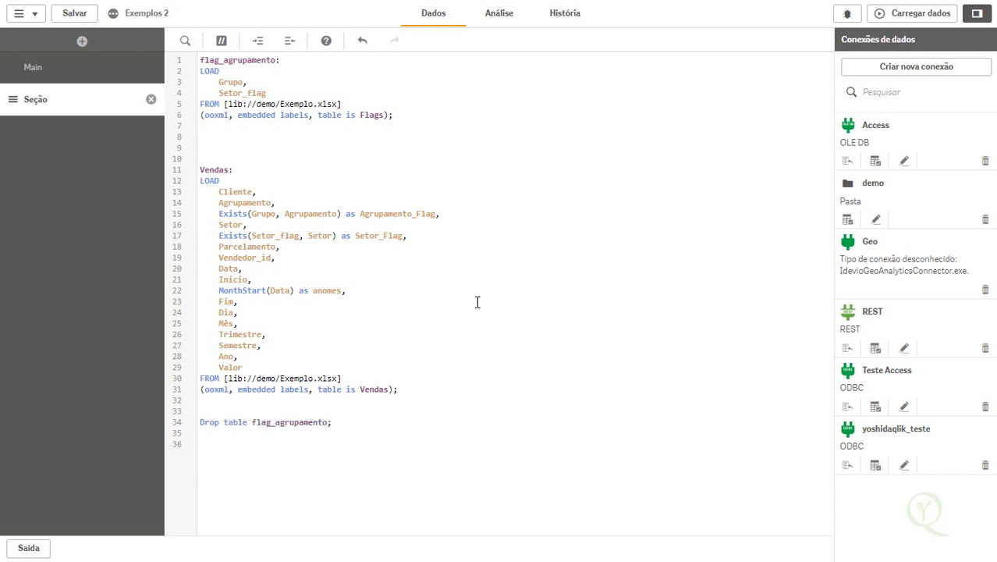
{"action": "left_click", "coordinate": [896, 17]}
- Open the analysis sheet and add a new Tabela chart in the empty area below the existing table
{"action": "left_click", "coordinate": [499, 14]}
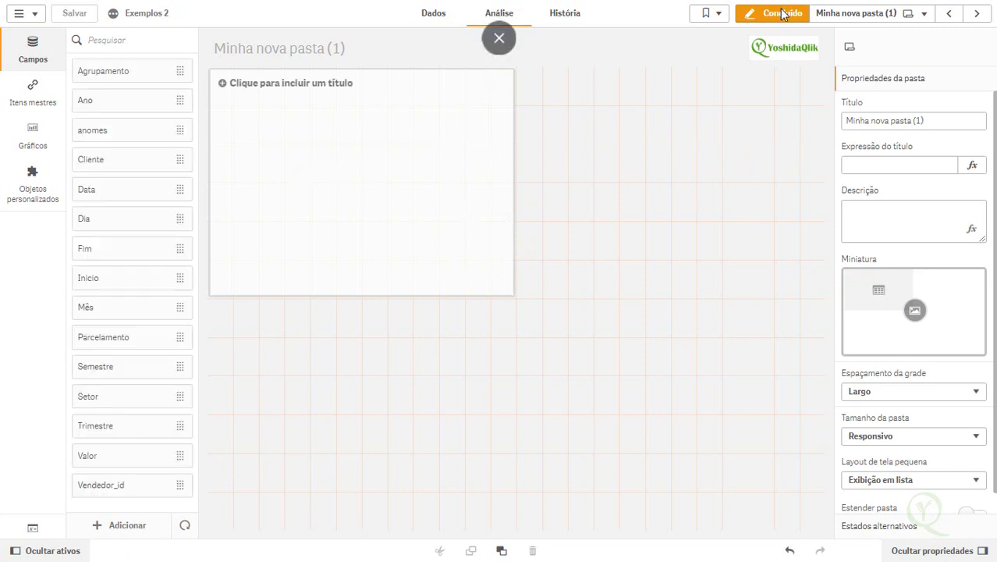
{"action": "left_click", "coordinate": [28, 146]}
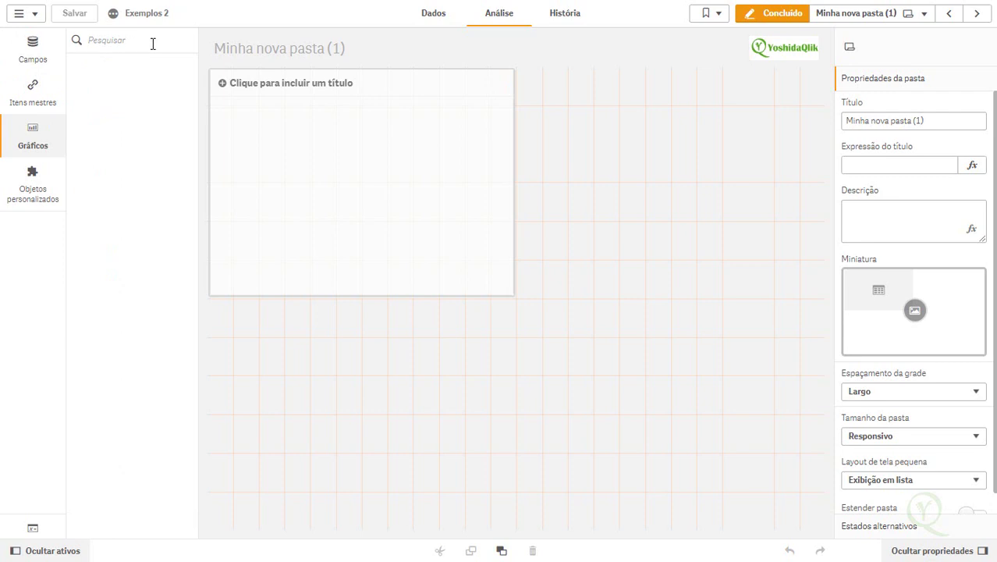
{"action": "left_click", "coordinate": [120, 42]}
{"action": "type", "text": "ta"}
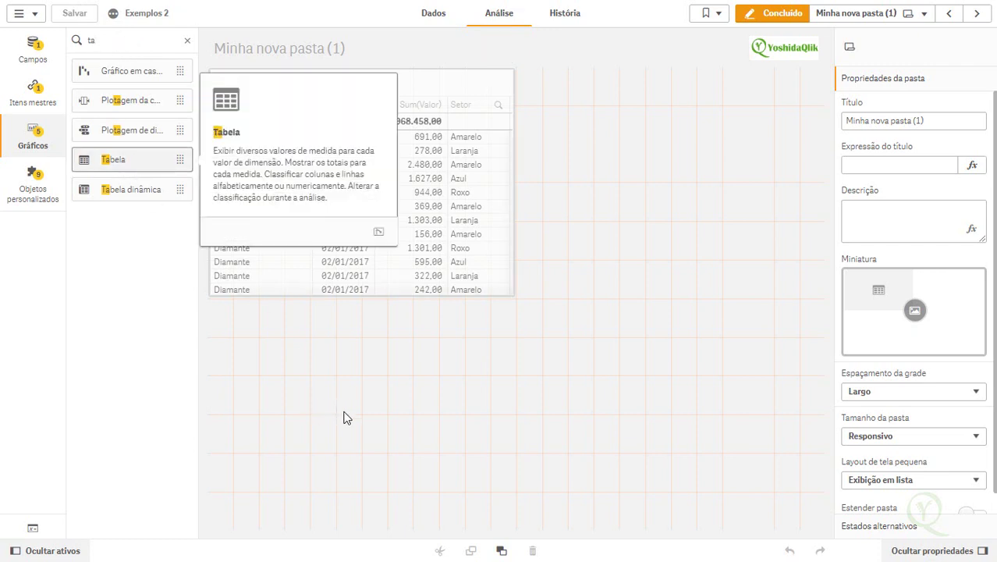
{"action": "left_click_drag", "start_coordinate": [148, 165], "coordinate": [258, 290]}
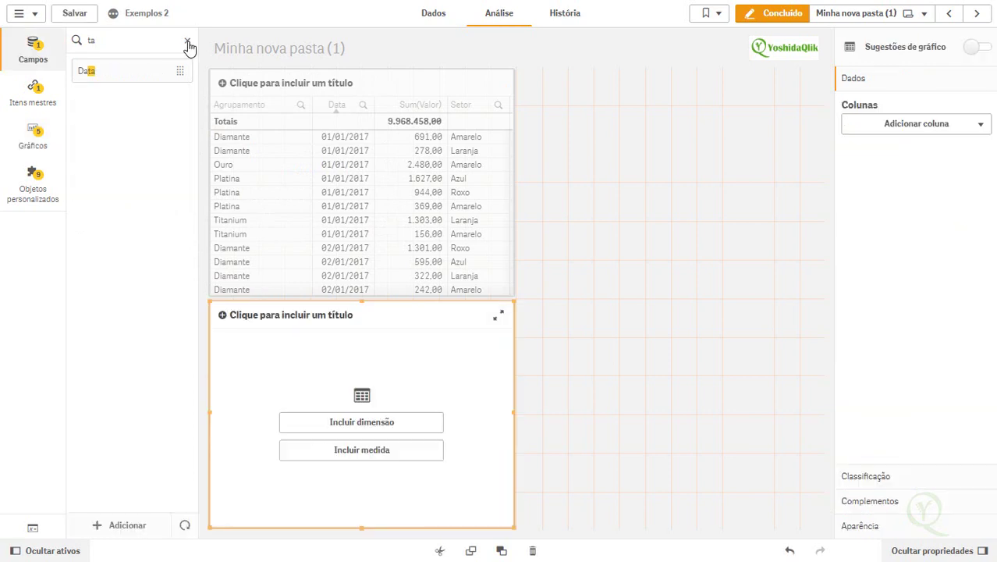
- Clear the asset search and add the fields Agrupamento and Agrupamento_Flag as columns of the new table
{"action": "left_click", "coordinate": [187, 42]}
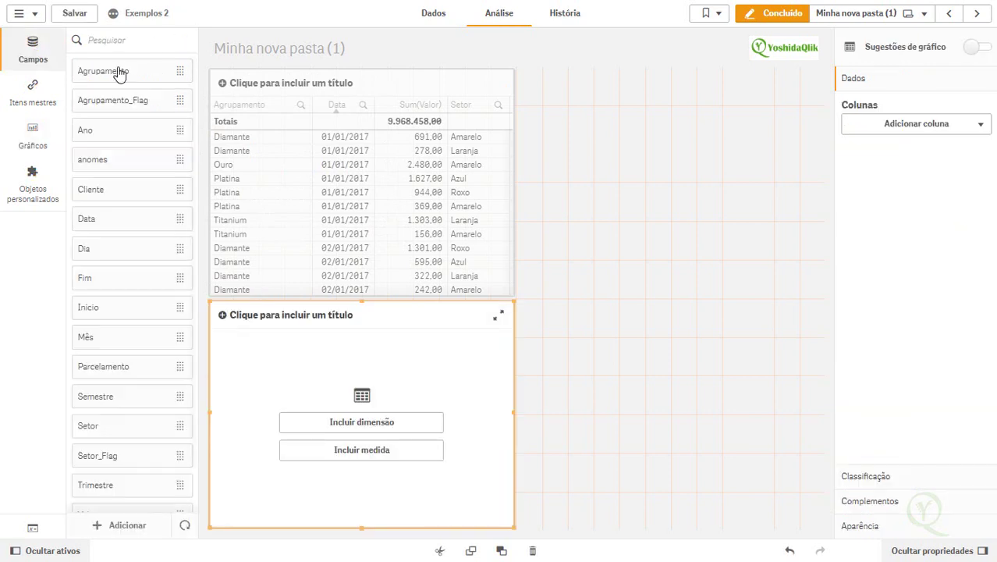
{"action": "left_click_drag", "start_coordinate": [133, 71], "coordinate": [270, 351]}
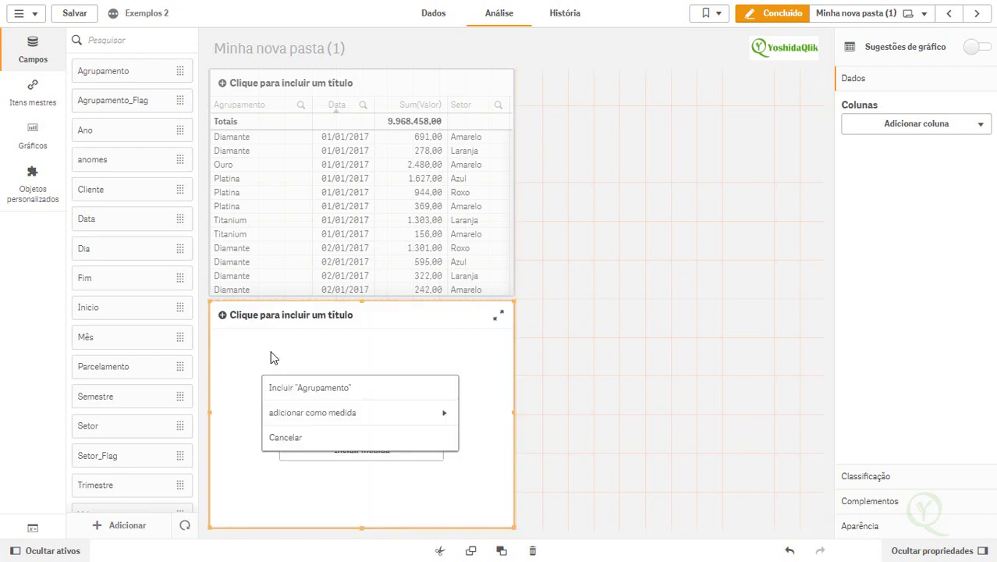
{"action": "left_click", "coordinate": [322, 390]}
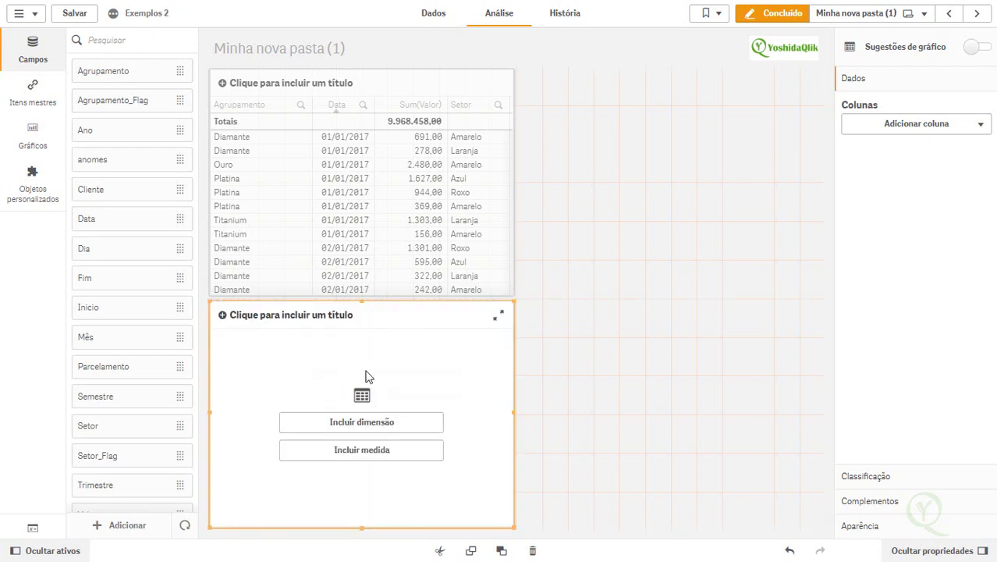
{"action": "left_click_drag", "start_coordinate": [147, 100], "coordinate": [266, 363]}
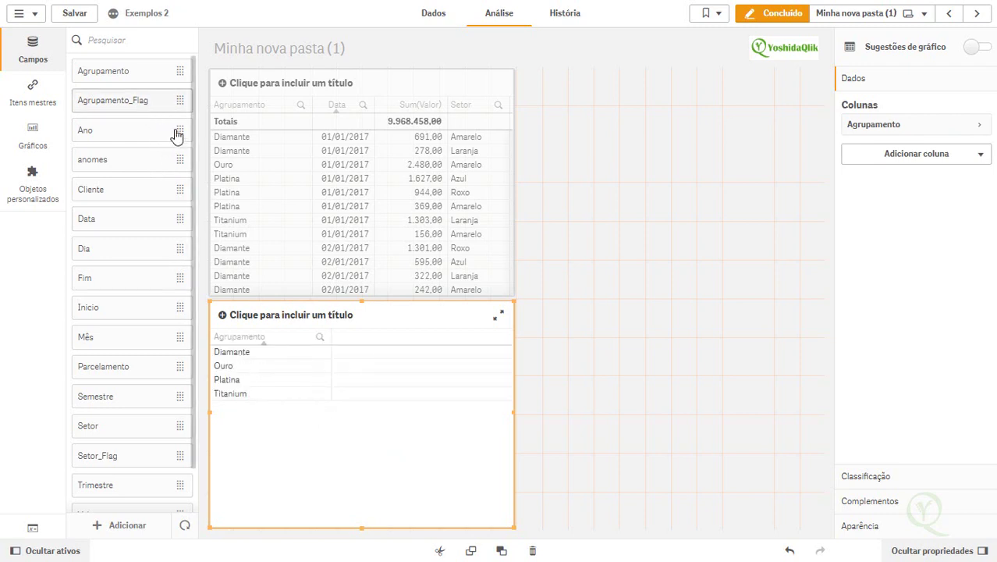
{"action": "left_click_drag", "start_coordinate": [375, 425], "coordinate": [325, 385]}
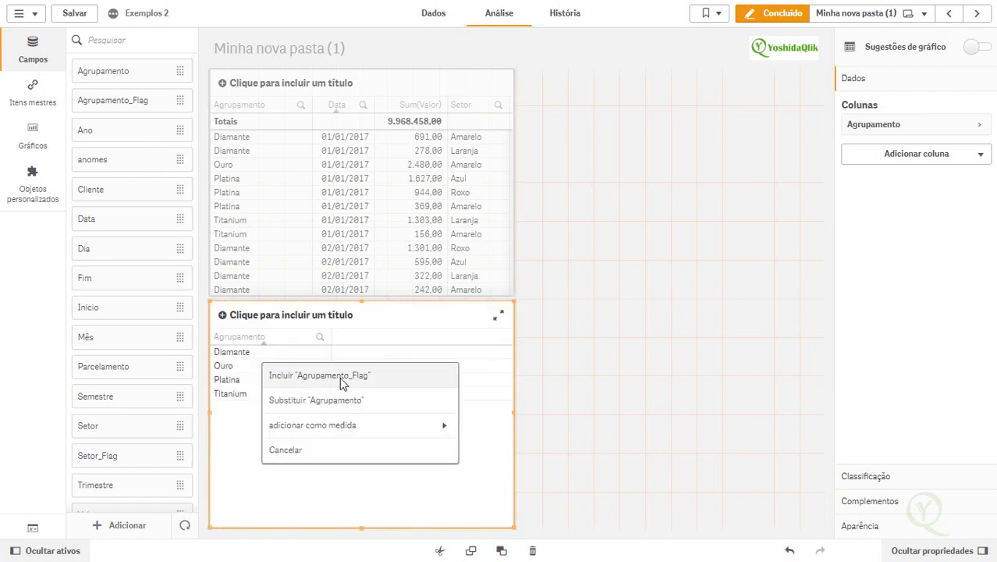
{"action": "left_click", "coordinate": [339, 383]}
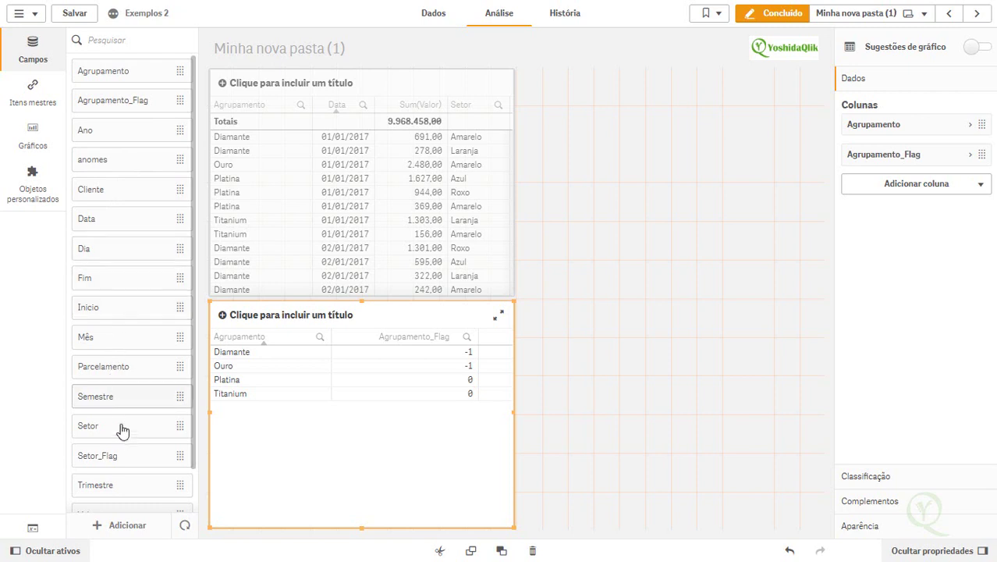
- Replace the Agrupamento column of the new table with the Setor field
{"action": "left_click_drag", "start_coordinate": [122, 433], "coordinate": [329, 417]}
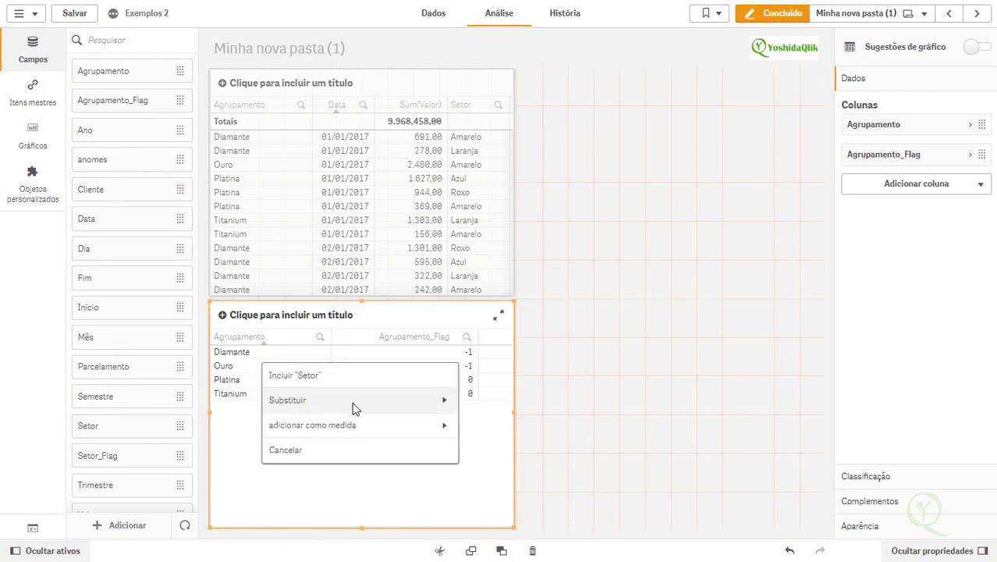
{"action": "left_click", "coordinate": [351, 408]}
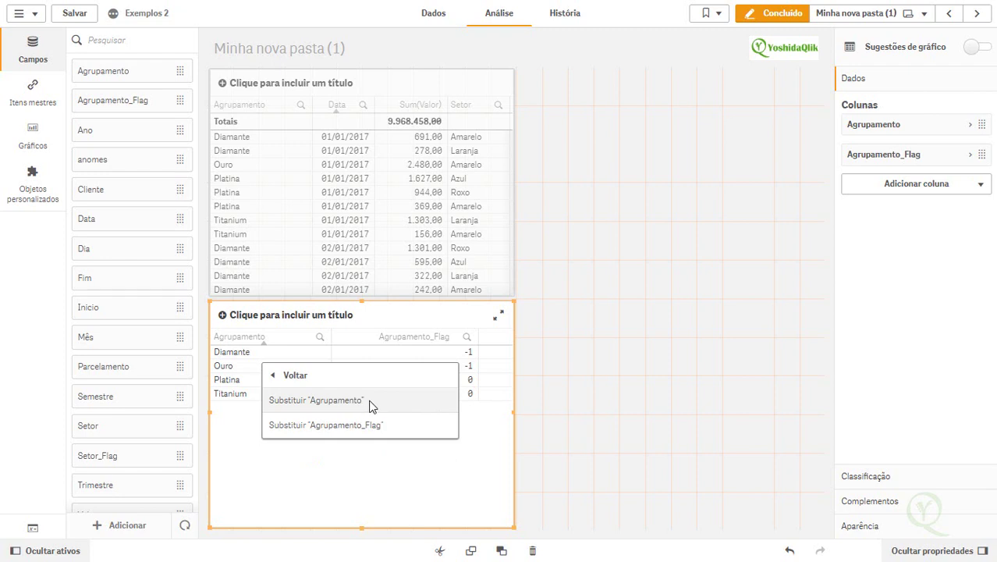
{"action": "left_click", "coordinate": [370, 401]}
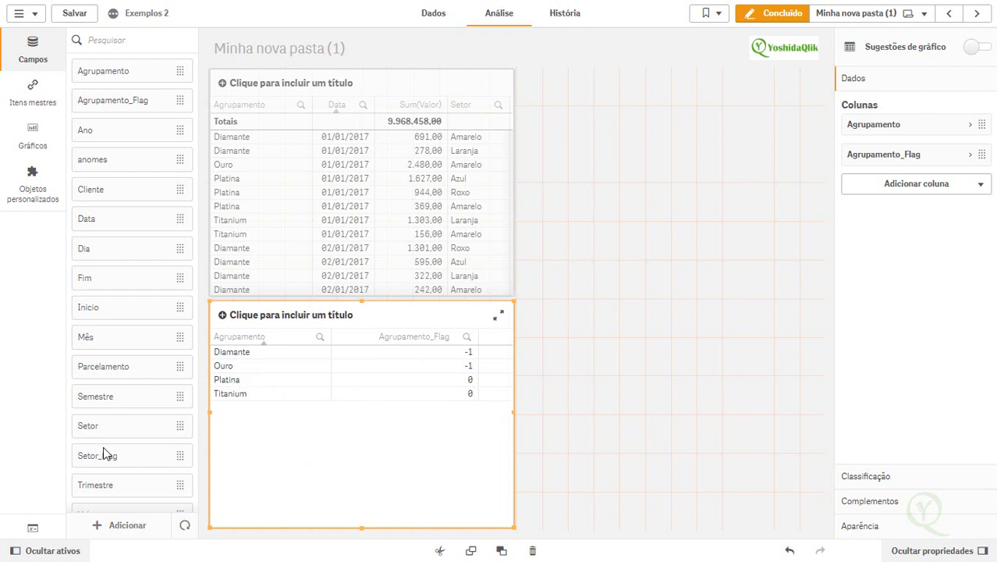
- Replace the Agrupamento_Flag column of the new table with the Setor_Flag field
{"action": "left_click_drag", "start_coordinate": [109, 462], "coordinate": [361, 413]}
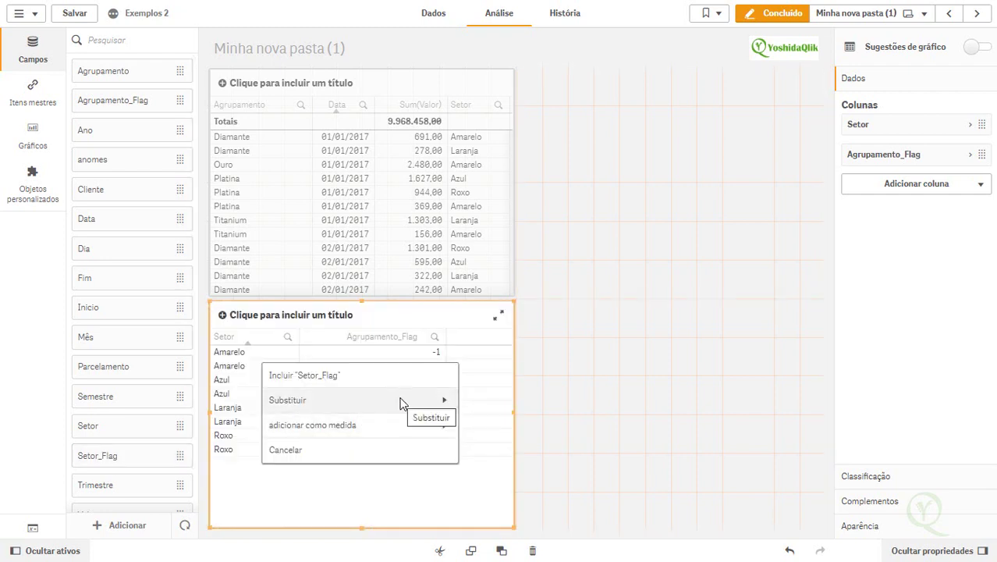
{"action": "left_click", "coordinate": [400, 404]}
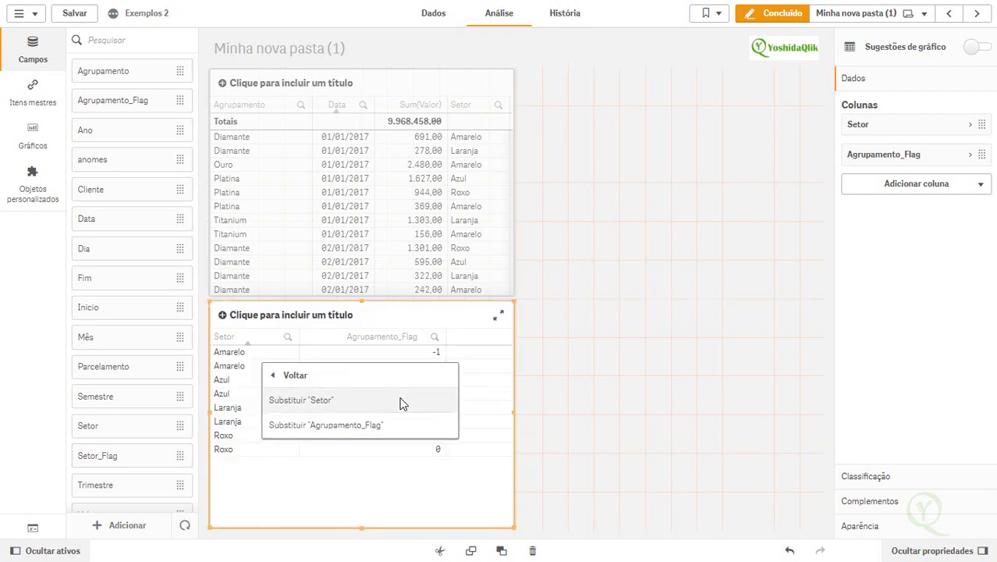
{"action": "left_click", "coordinate": [371, 426]}
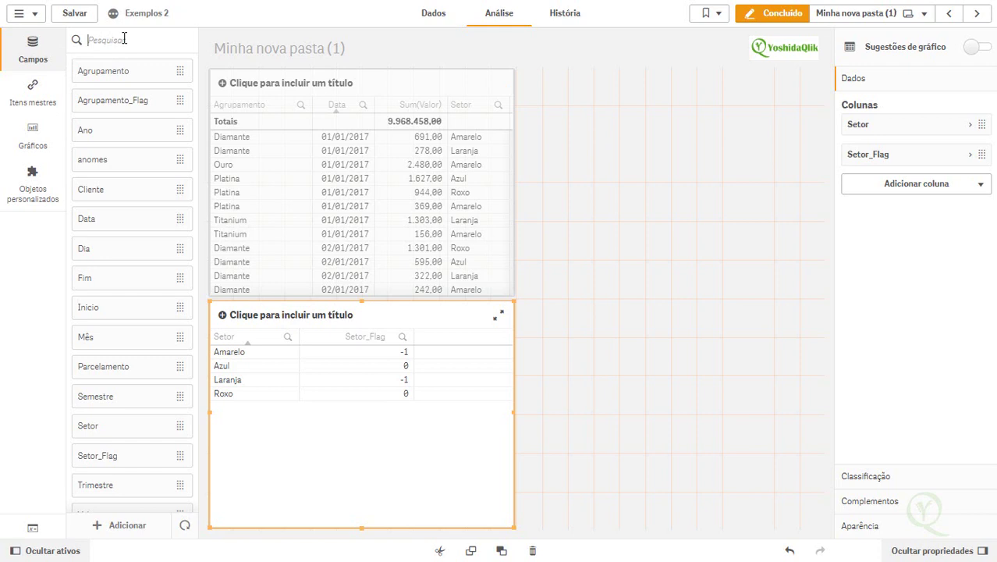
- Find the KPI chart in the assets and add it to the empty area beside the Agrupamento table
{"action": "type", "text": "kpi"}
{"action": "left_click", "coordinate": [34, 138]}
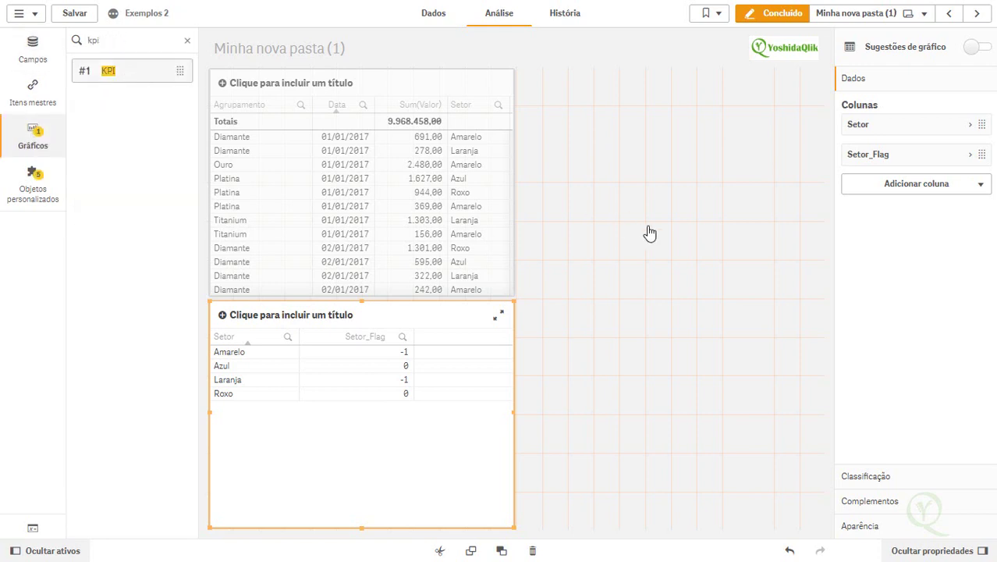
{"action": "left_click_drag", "start_coordinate": [650, 232], "coordinate": [649, 233]}
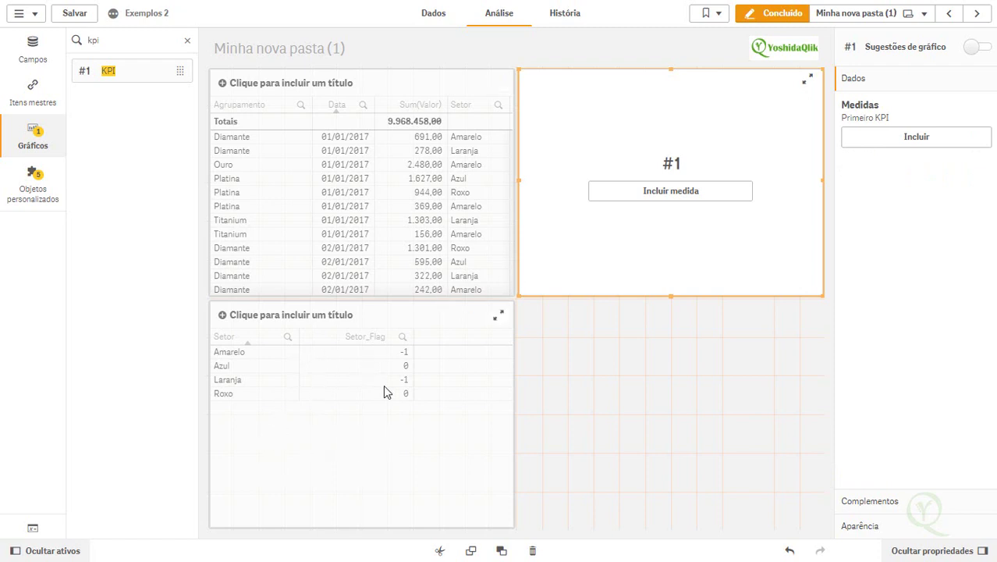
- Add the measure Sum(Valor) to the new KPI
{"action": "left_click", "coordinate": [688, 197]}
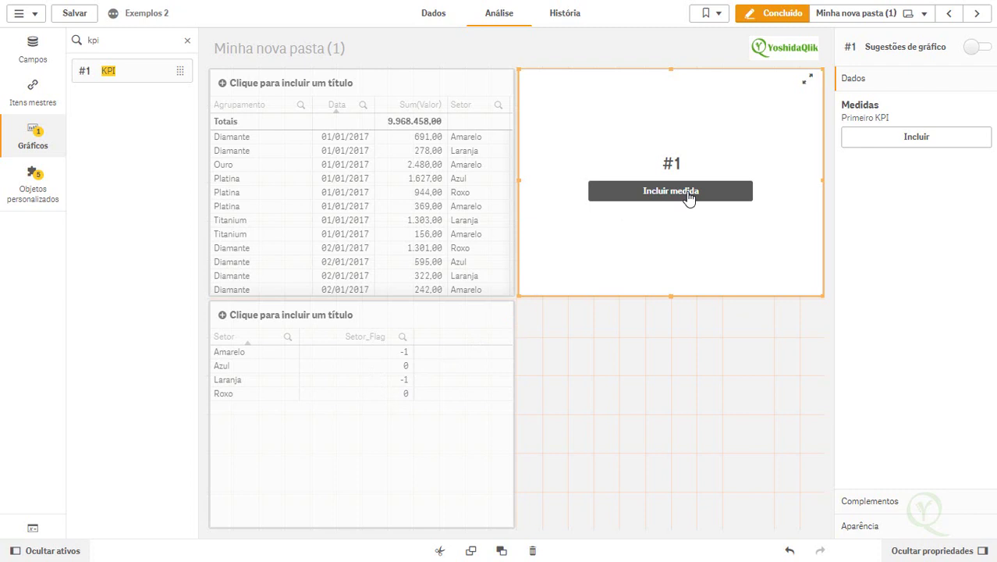
{"action": "left_click", "coordinate": [688, 196]}
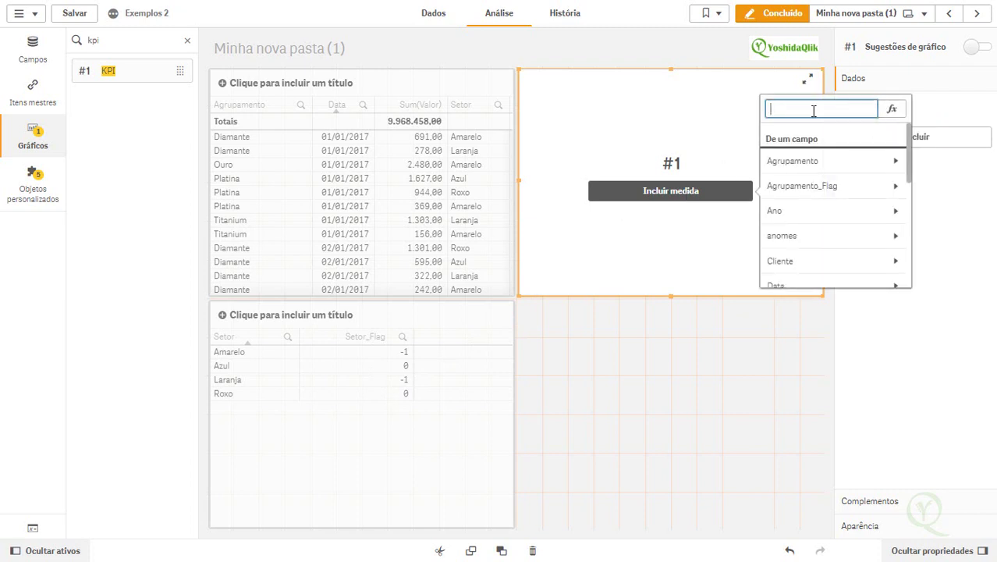
{"action": "type", "text": "valo"}
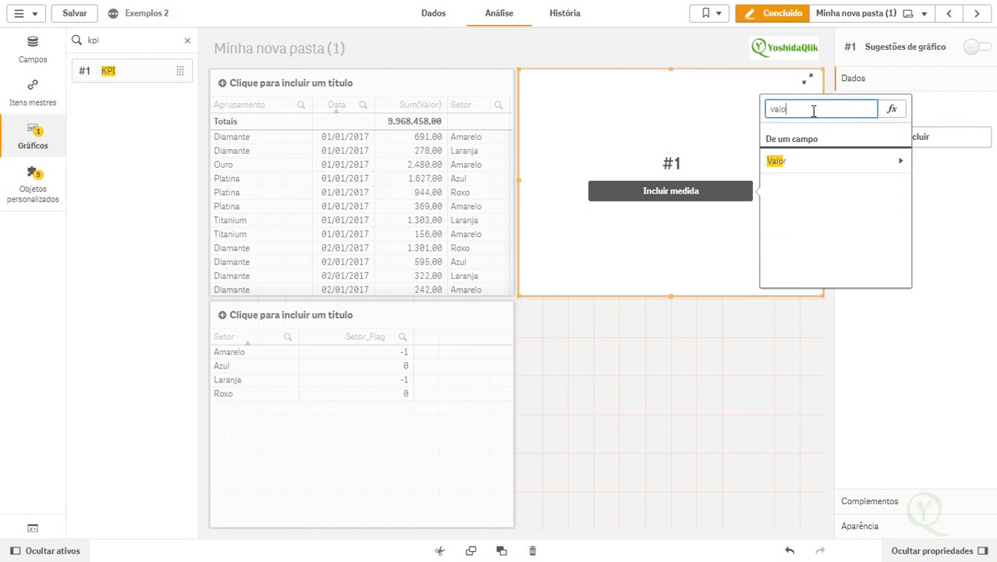
{"action": "left_click", "coordinate": [809, 164]}
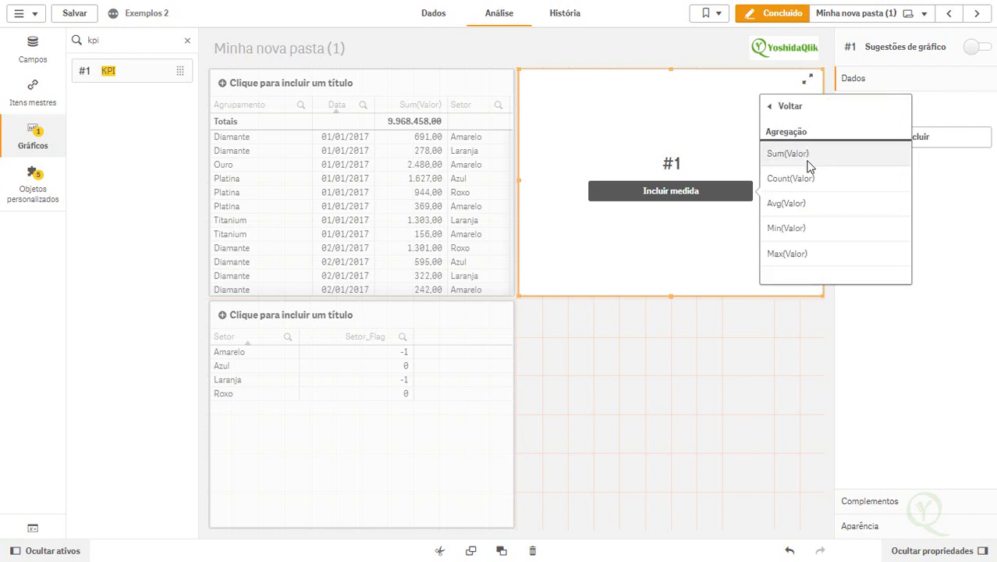
{"action": "left_click", "coordinate": [821, 155]}
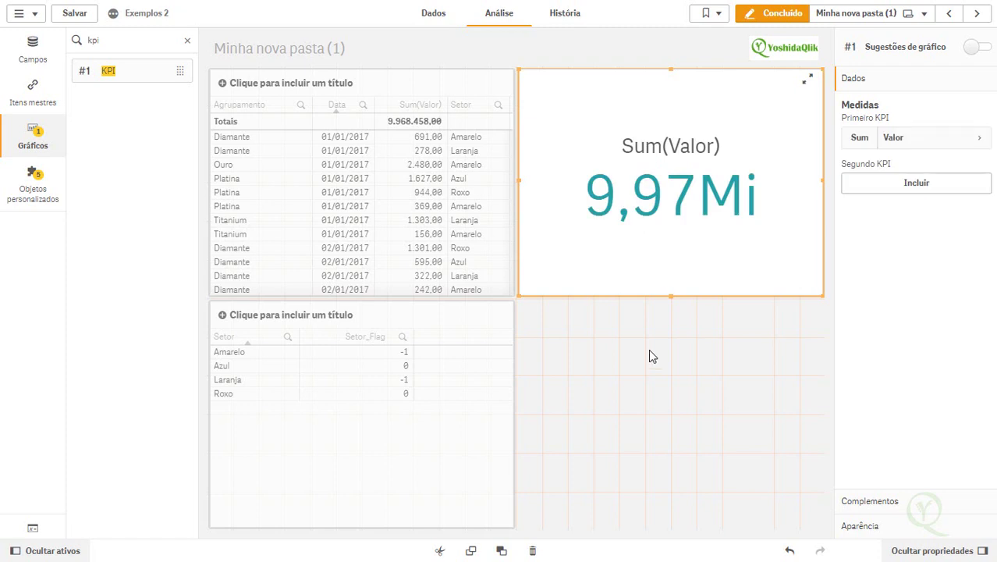
- Paste a copy of the Sum(Valor) KPI into the empty area beneath the original
{"action": "left_click", "coordinate": [674, 365]}
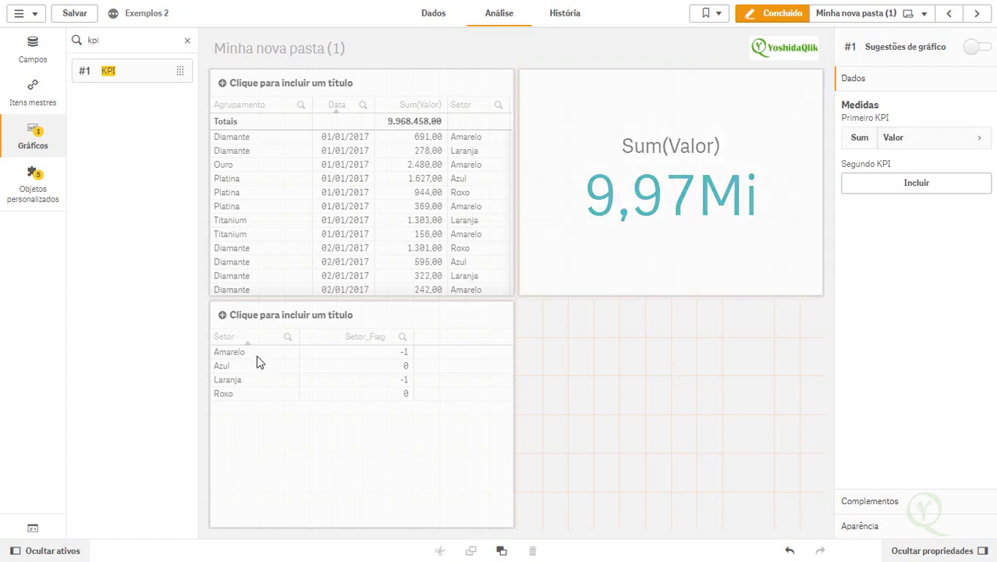
{"action": "left_click", "coordinate": [729, 444]}
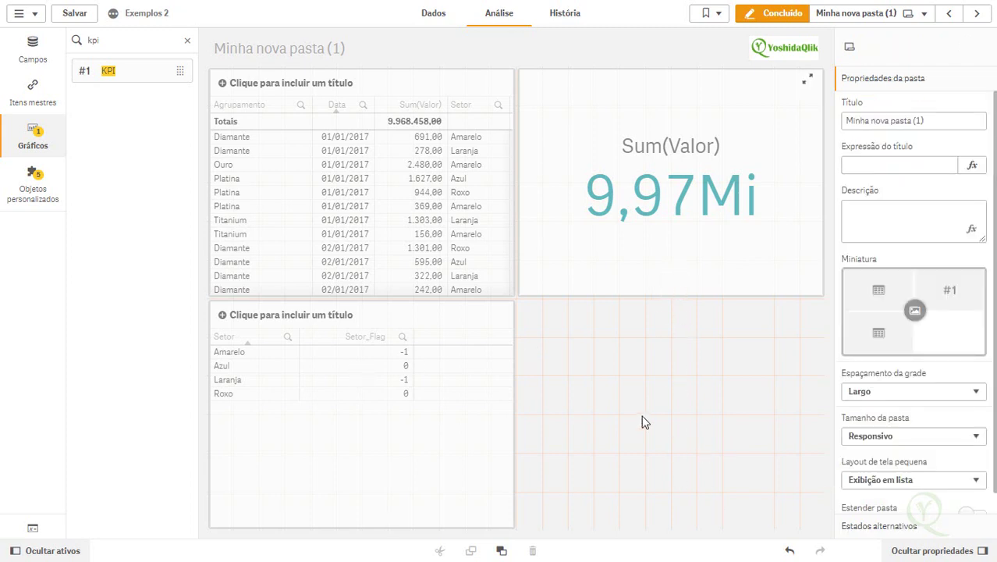
{"action": "key", "text": "ctrl+v"}
{"action": "left_click", "coordinate": [630, 340]}
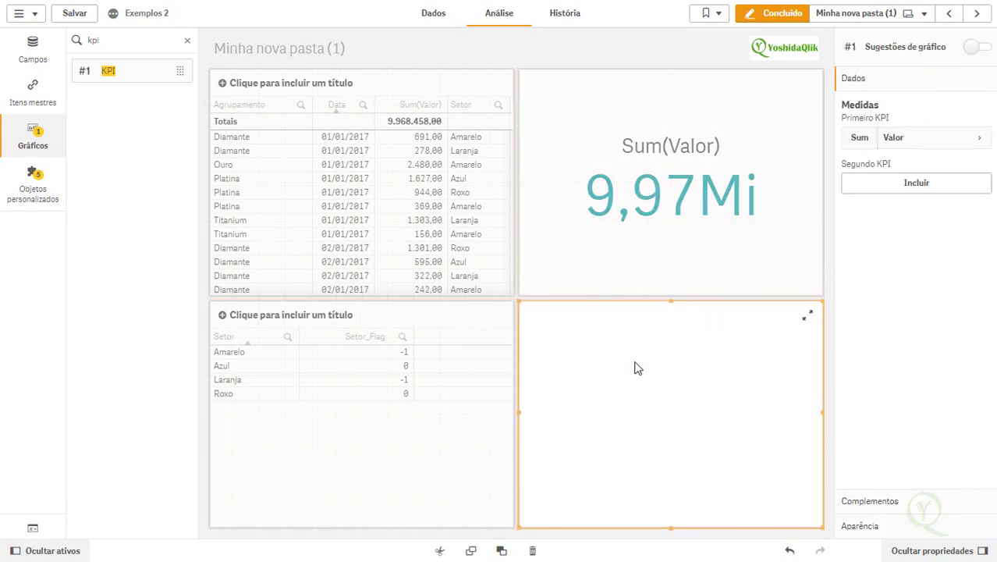
- Open the copied KPI's measure expression for editing and insert an empty set modifier {<>} before Valor
{"action": "left_click", "coordinate": [926, 144]}
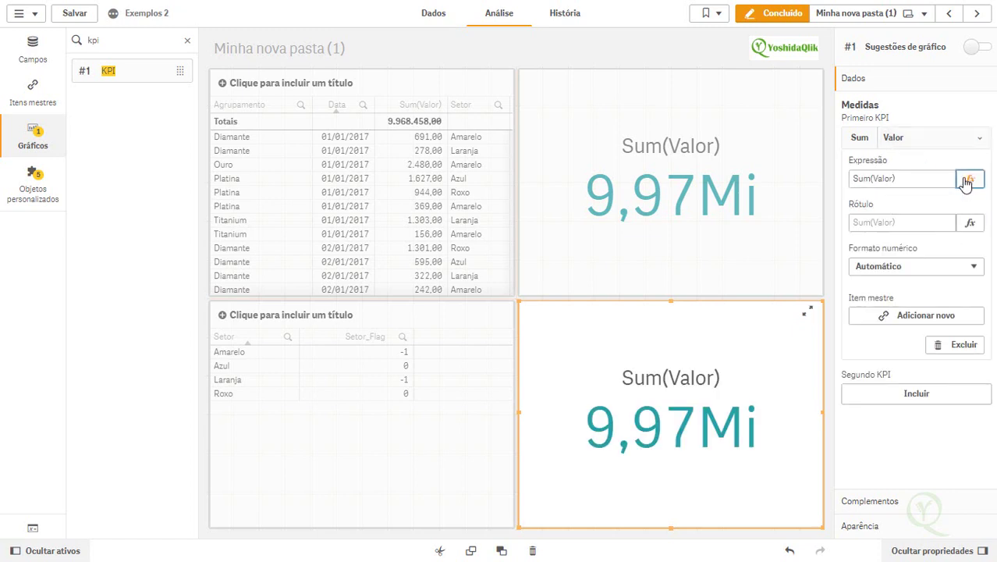
{"action": "left_click", "coordinate": [972, 181]}
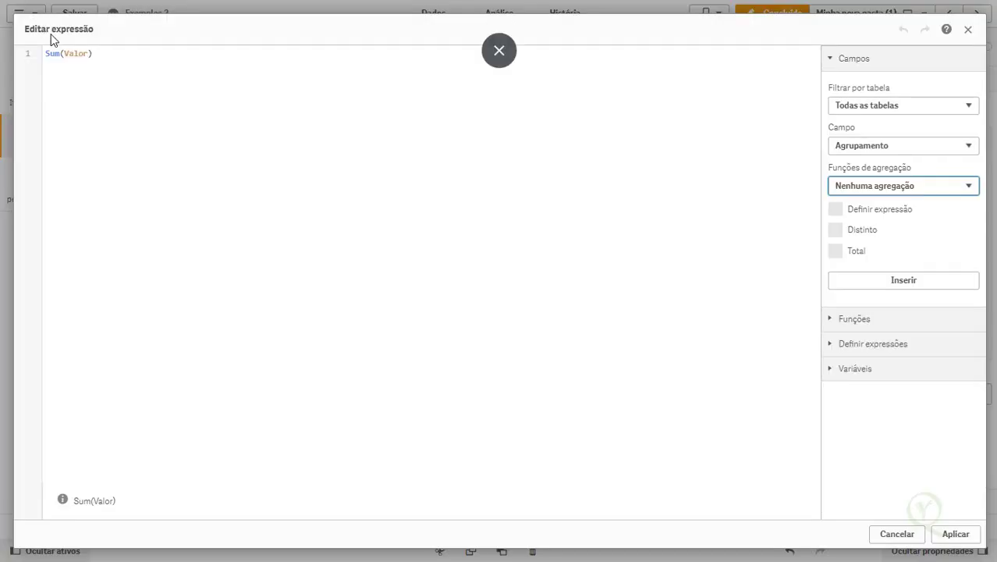
{"action": "left_click", "coordinate": [286, 148]}
{"action": "left_click", "coordinate": [285, 149]}
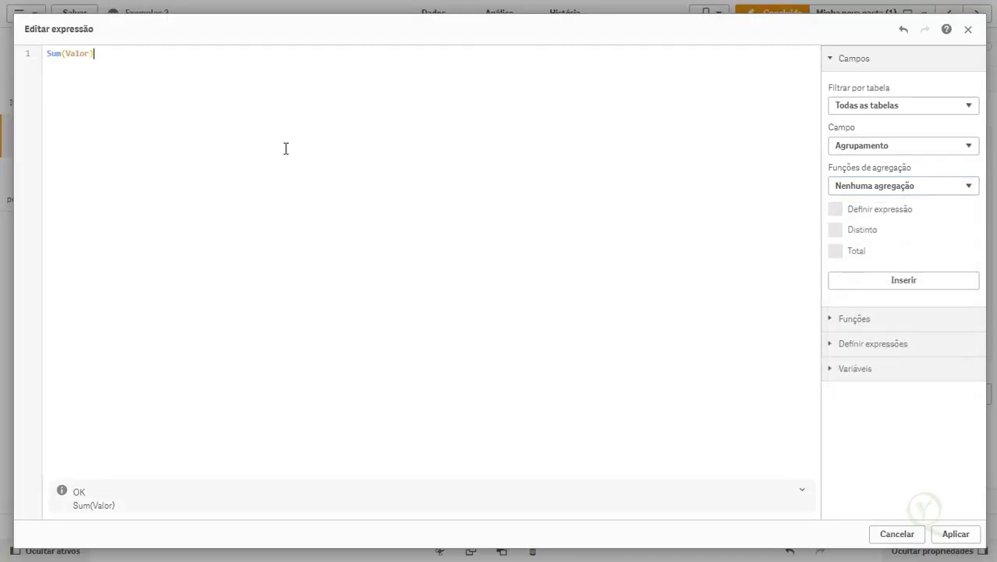
{"action": "type", "text": "["}
{"action": "key", "text": "BackSpace"}
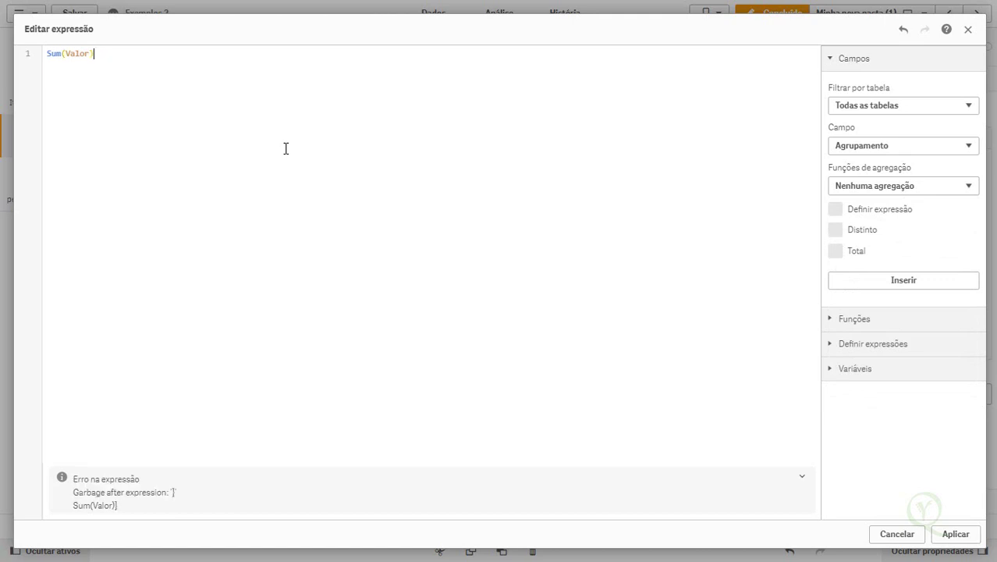
{"action": "key", "text": "Left"}
{"action": "key", "text": "Left"}
{"action": "key", "text": "Left"}
{"action": "key", "text": "Left"}
{"action": "key", "text": "Left"}
{"action": "key", "text": "Left"}
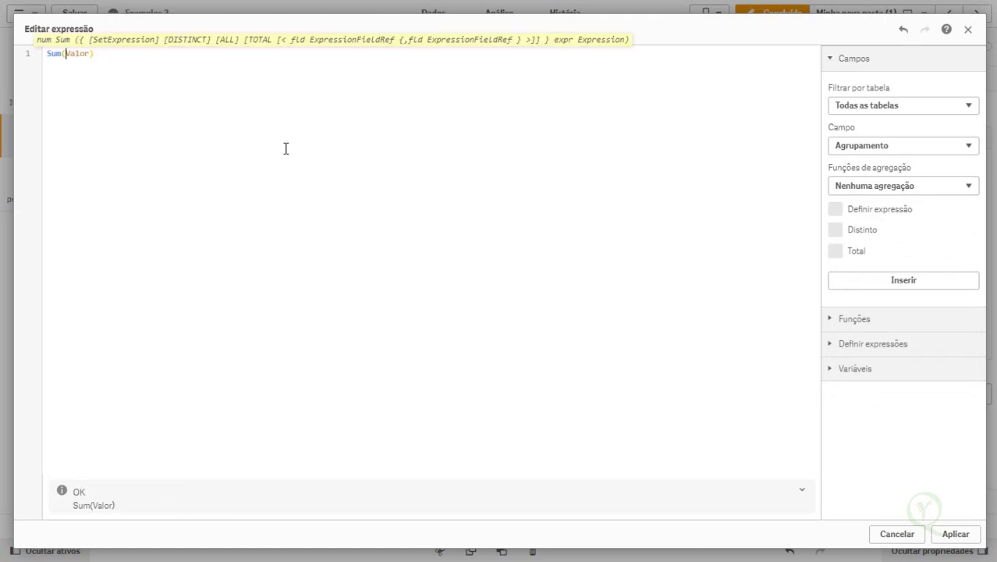
{"action": "type", "text": "{<>"}
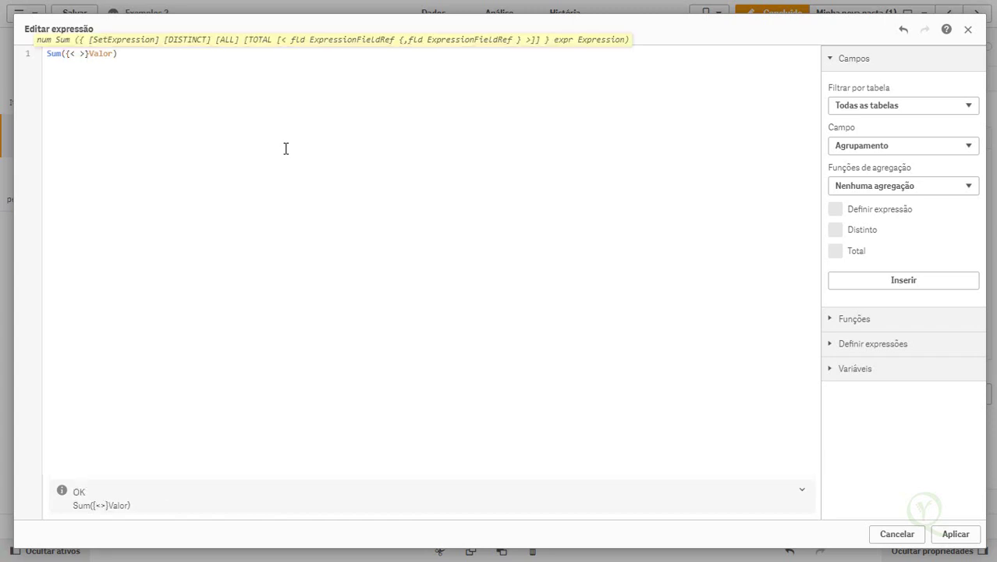
- Complete the set modifier with Agrupamento_Flag={"-1"} inside Sum and apply the expression to the copied KPI
{"action": "type", "text": " agru"}
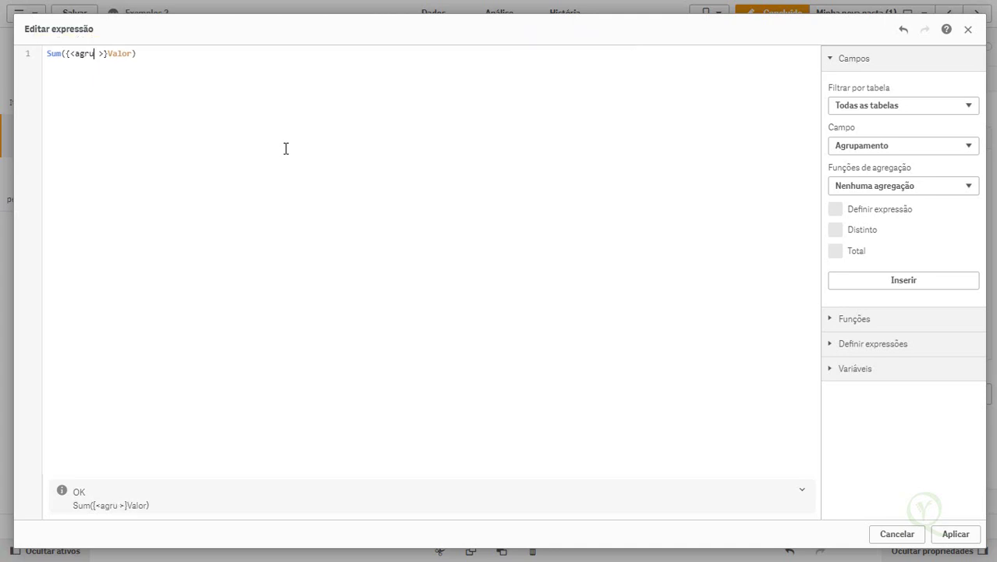
{"action": "key", "text": "Down"}
{"action": "key", "text": "Return"}
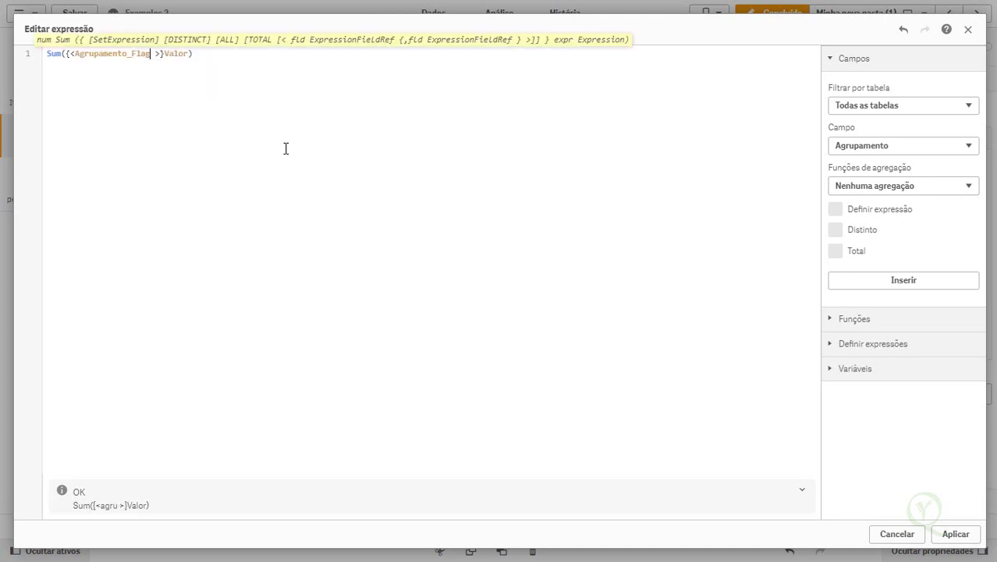
{"action": "type", "text": "="}
{"action": "type", "text": "{\"-1"}
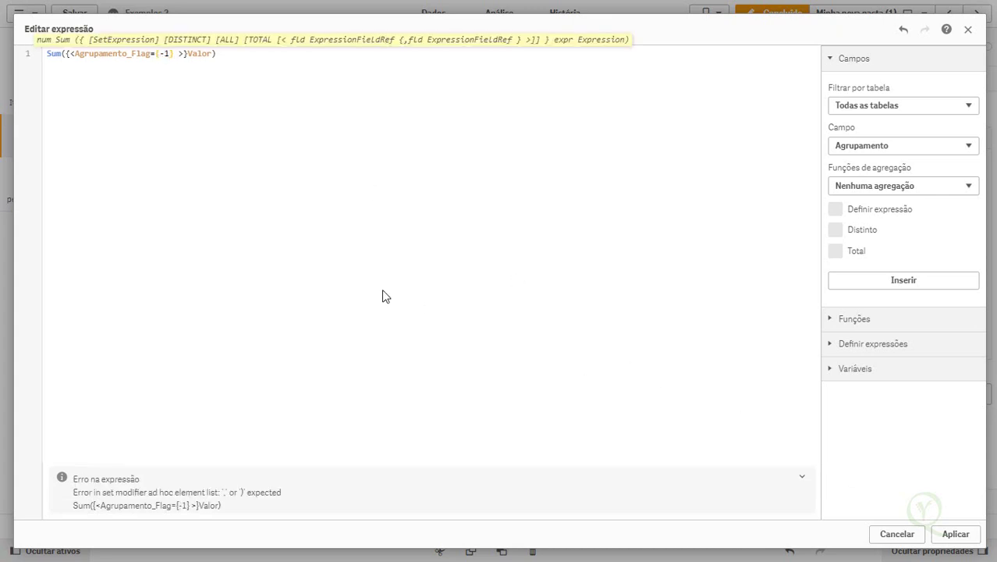
{"action": "type", "text": "\""}
{"action": "key", "text": "Right"}
{"action": "key", "text": "Right"}
{"action": "type", "text": "\""}
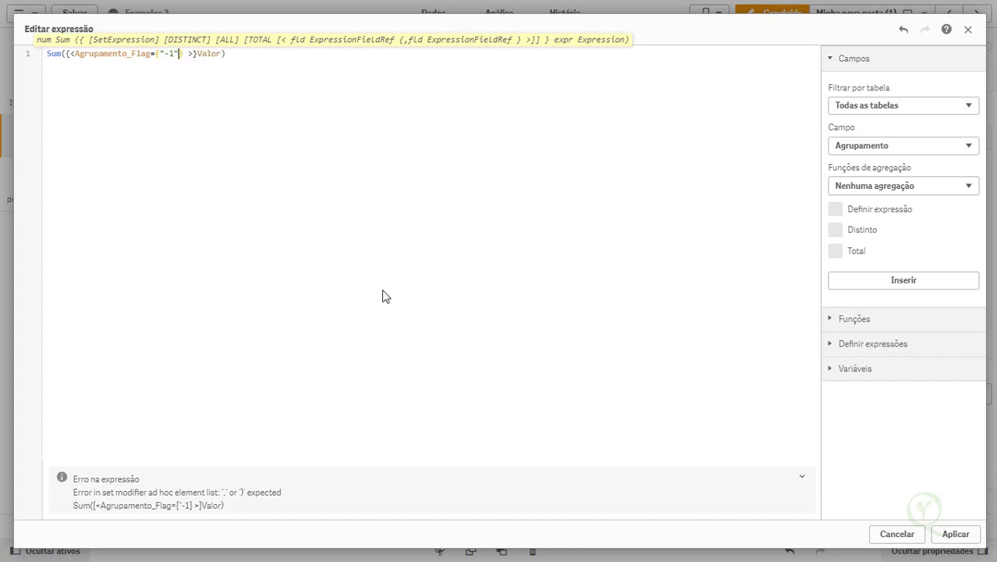
{"action": "left_click", "coordinate": [966, 536]}
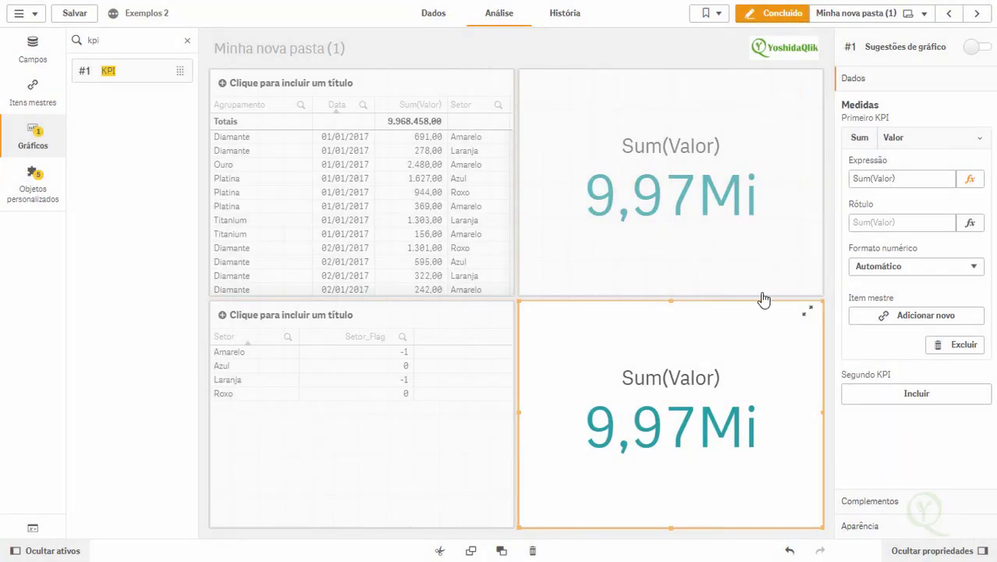